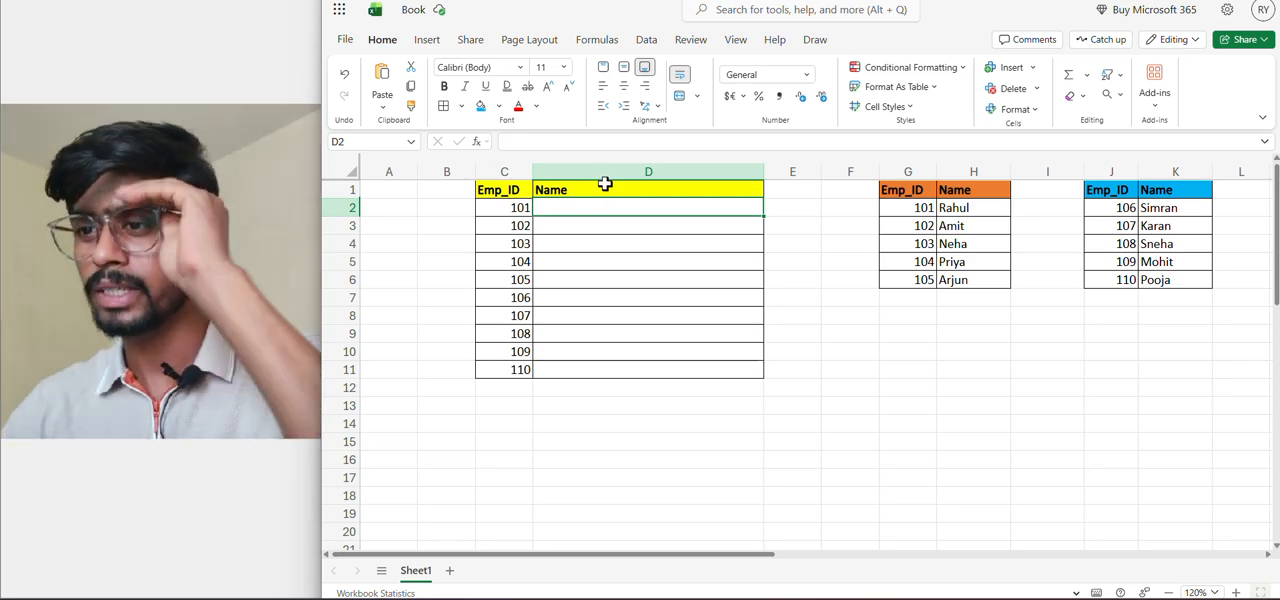
Examine the Emp_ID and Name columns of the main table and of the two source tables
left_click(500, 209)
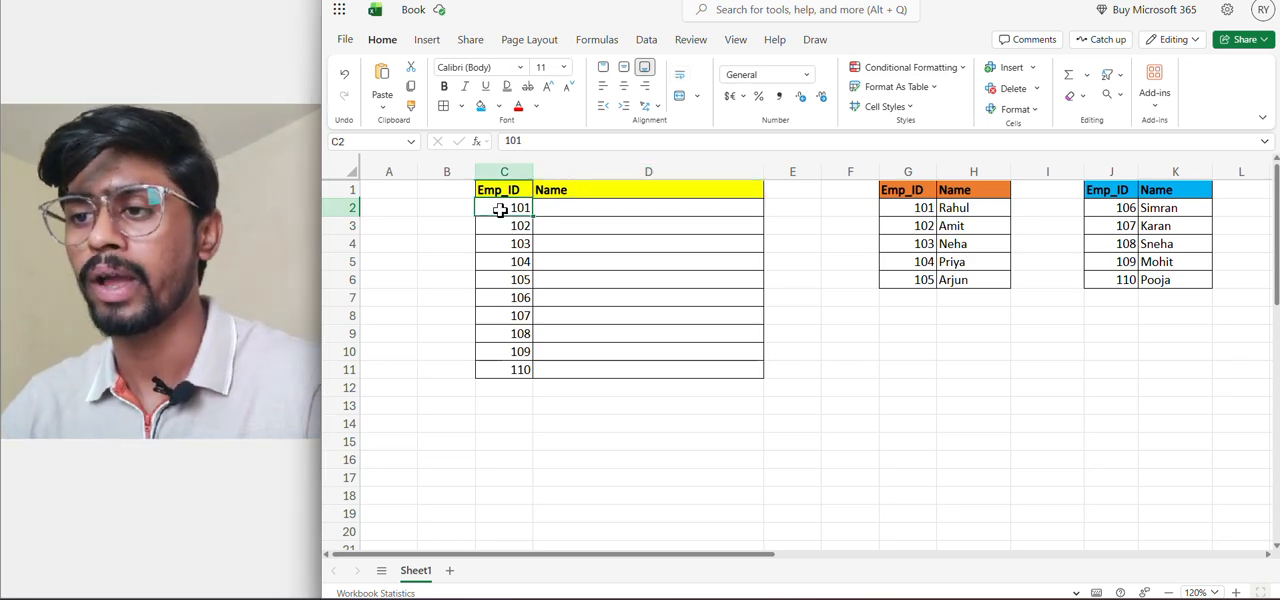
left_click(574, 207)
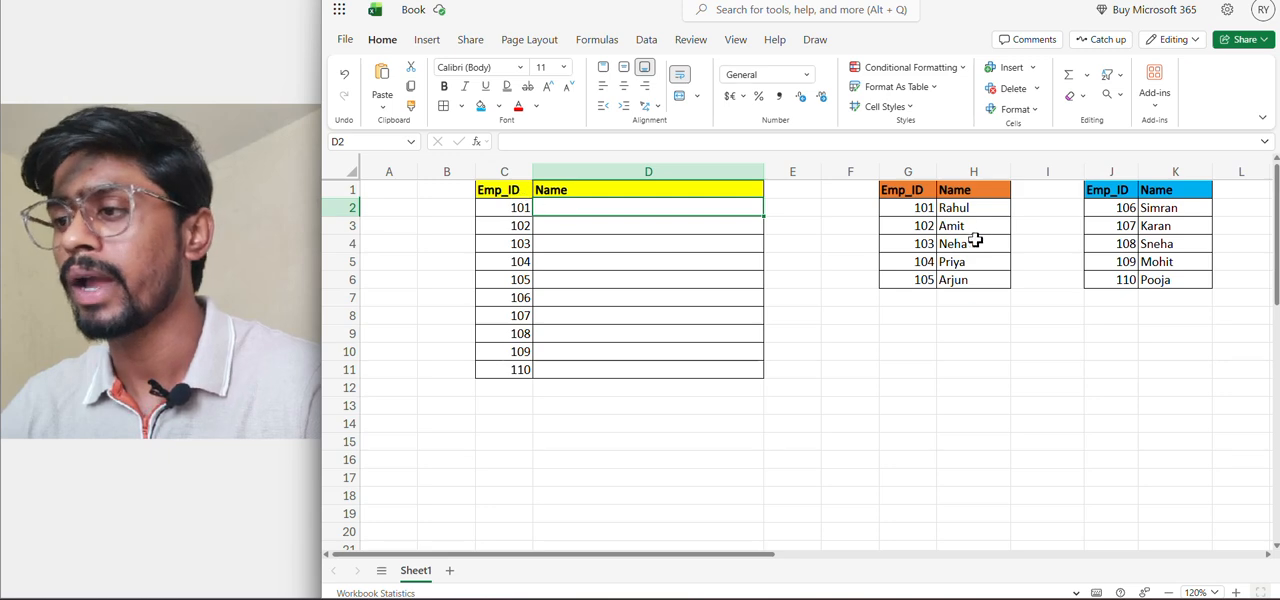
left_click(895, 189)
left_click(962, 194)
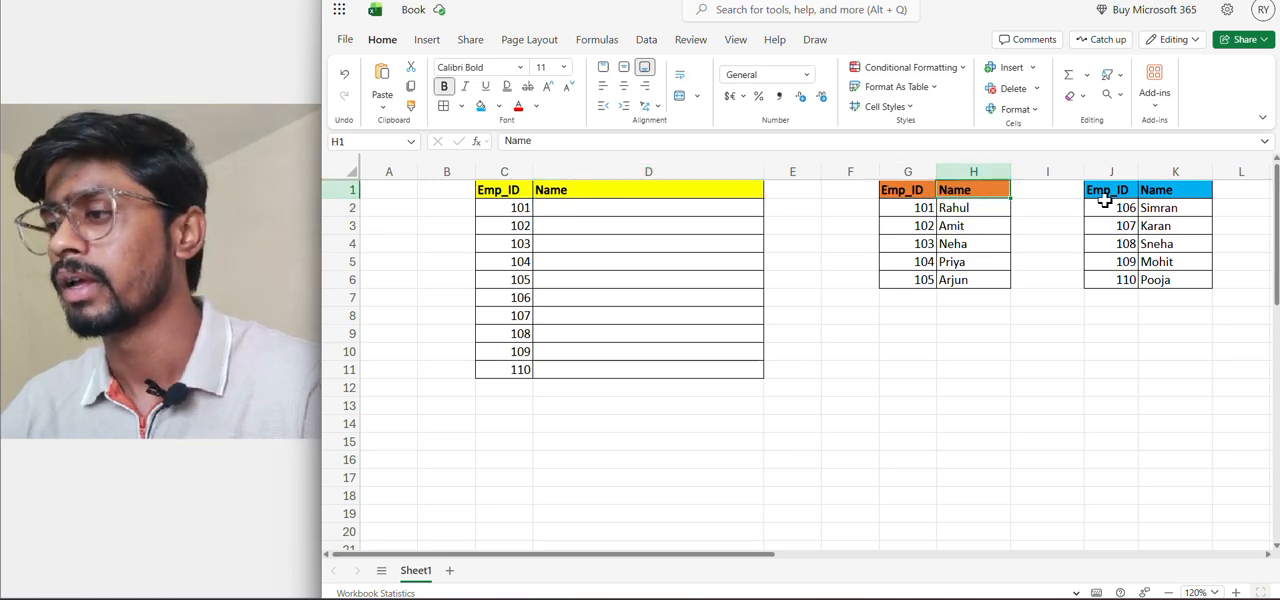
left_click(1105, 193)
left_click(1175, 193)
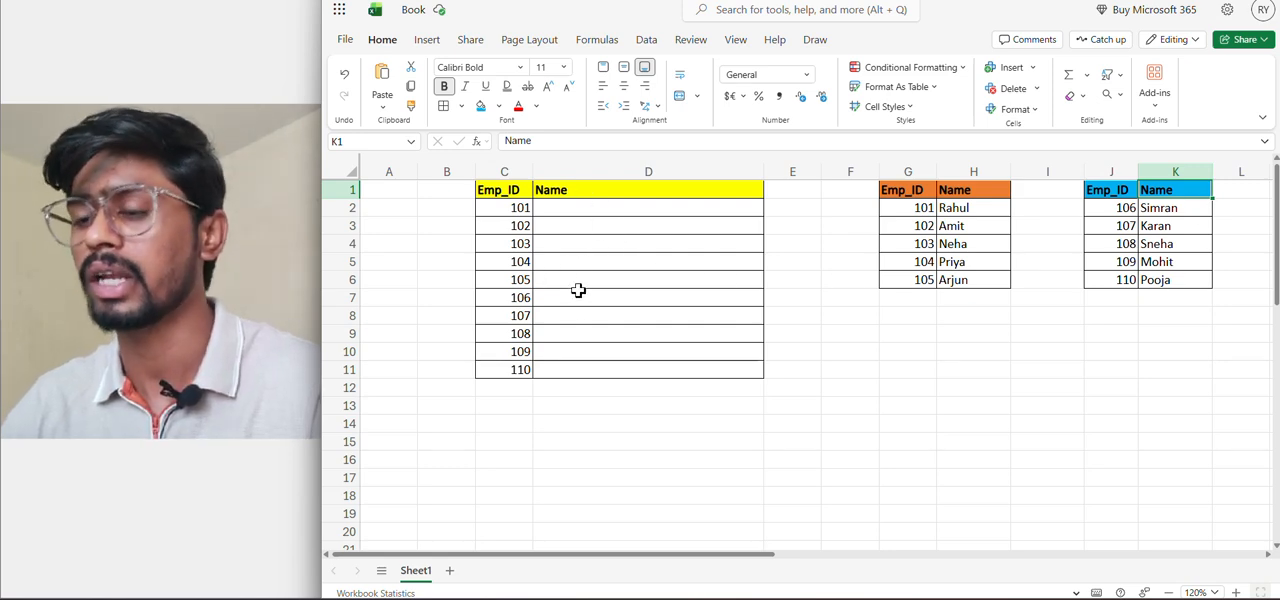
Begin a VLOOKUP formula in D2 with C2 as the lookup value and the absolute range $G$2:$H$6 as the table array
left_click(559, 211)
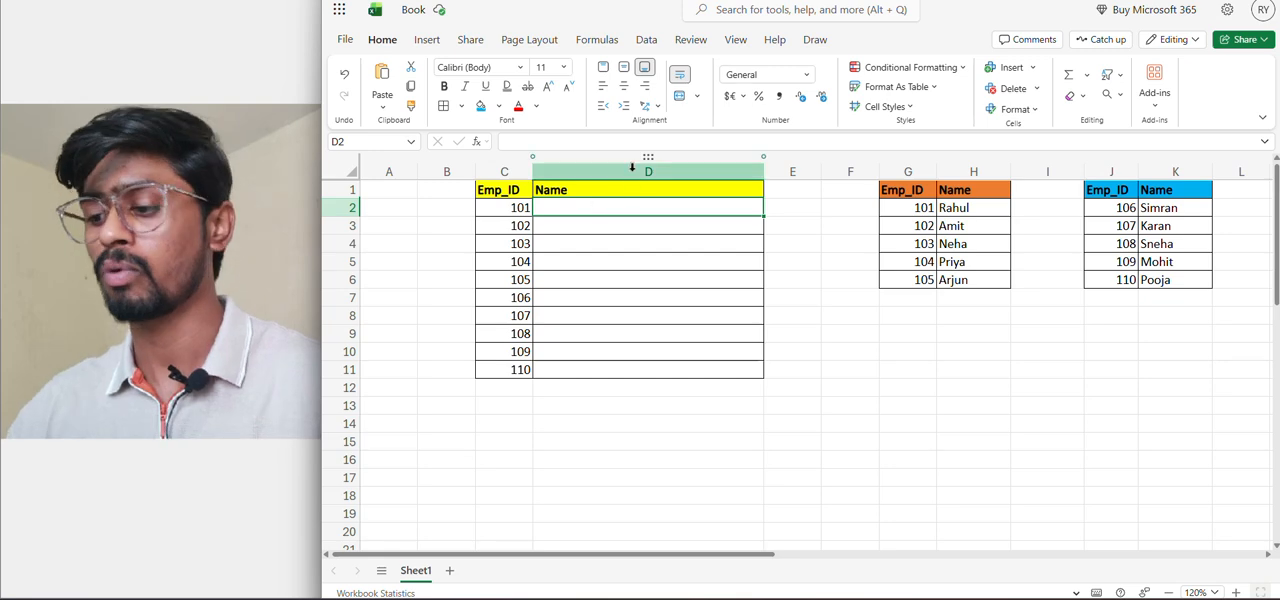
type("=vlo")
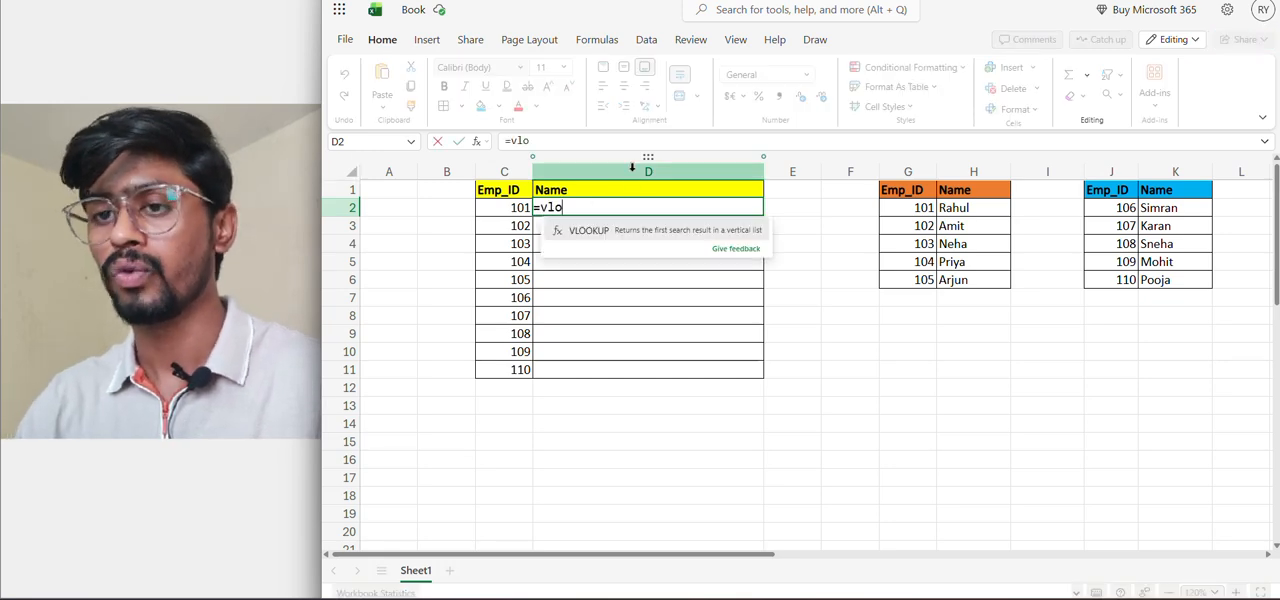
key("Tab")
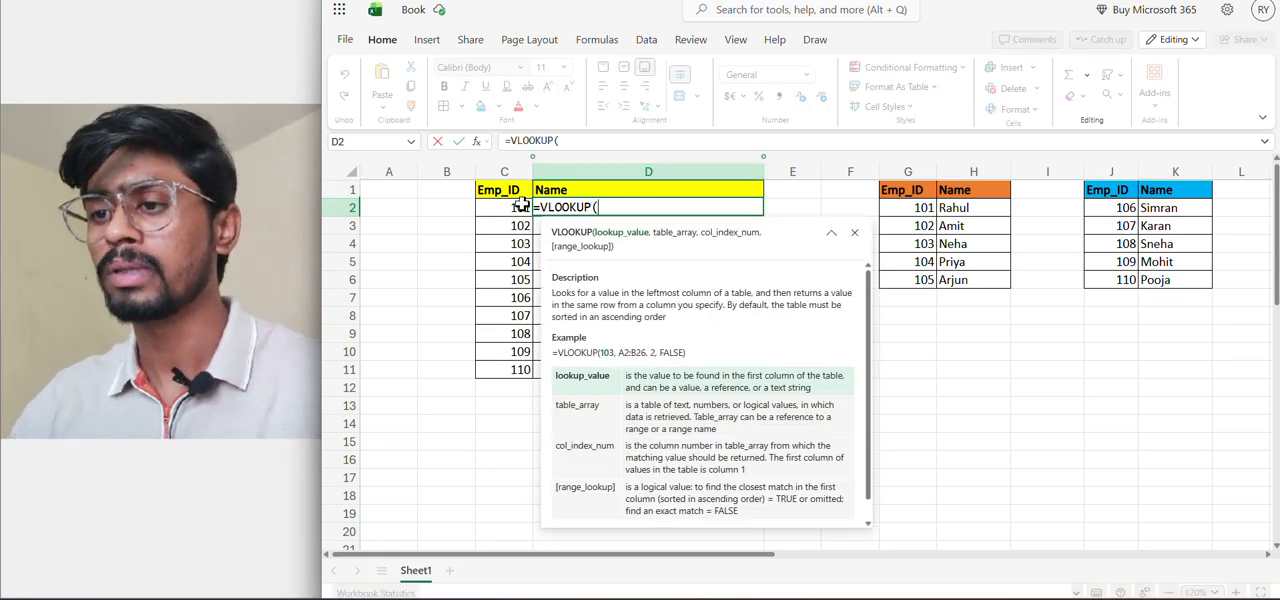
left_click(517, 209)
type(",")
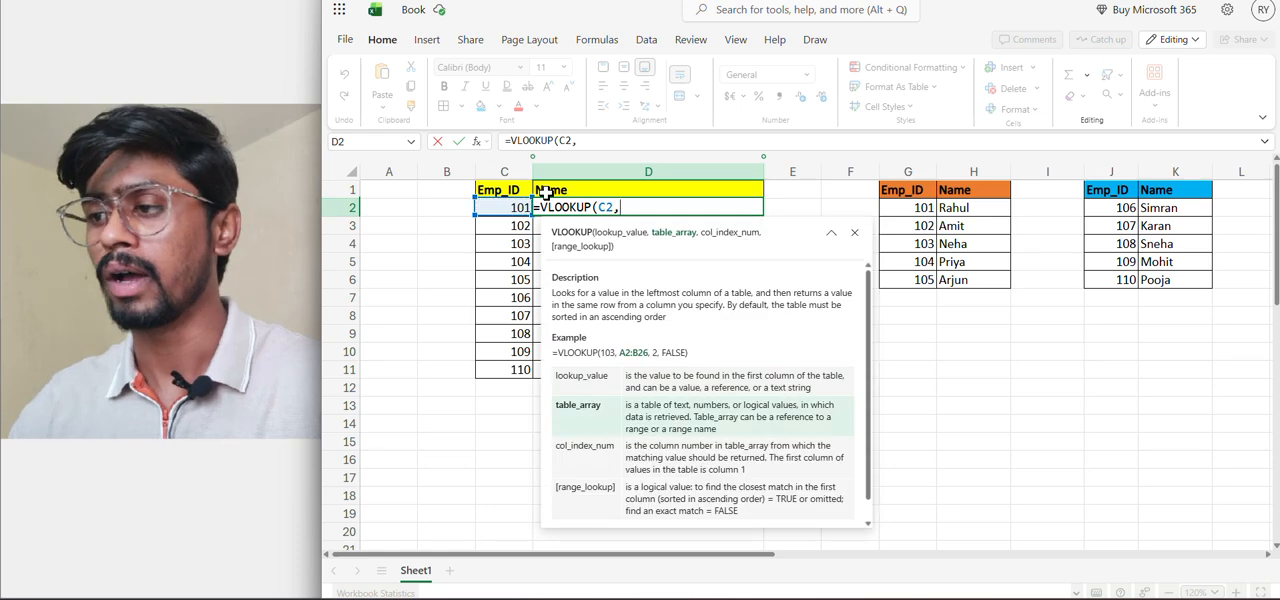
left_click(884, 208)
key("shift+Right")
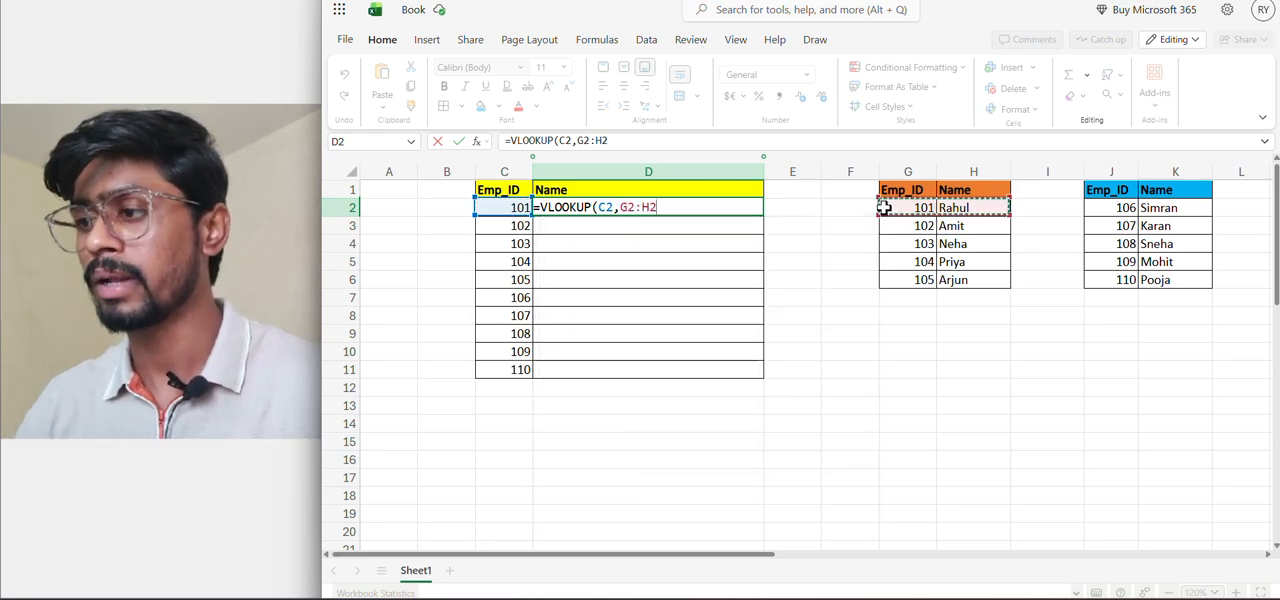
key("F4")
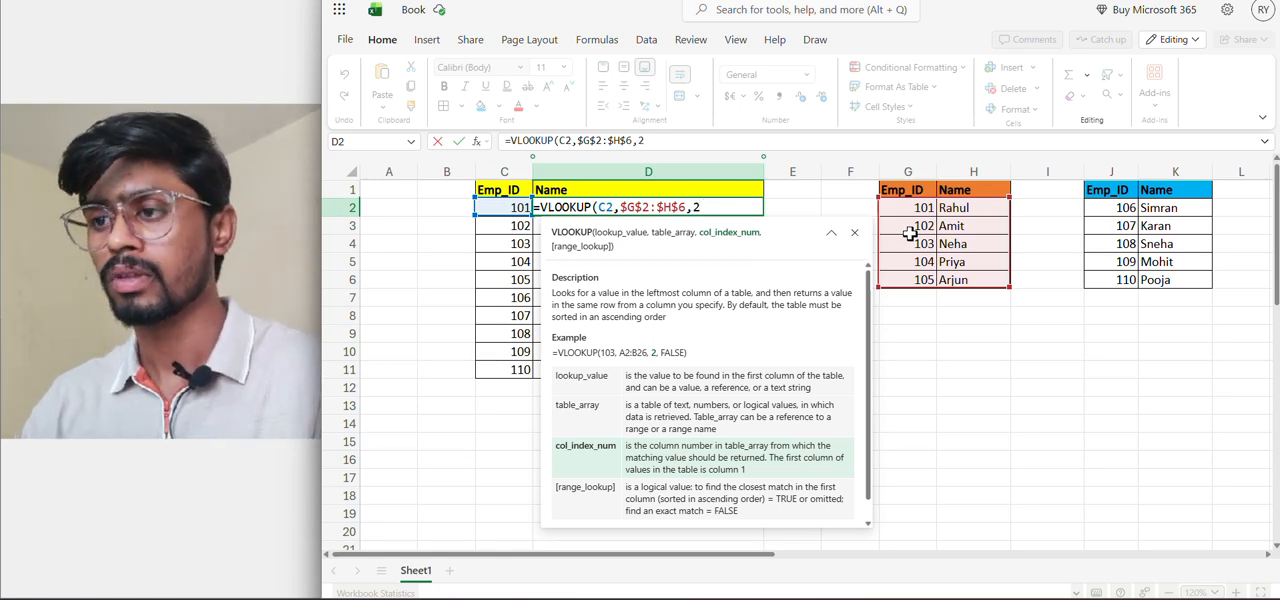
Complete the D2 formula with column index 2 and range lookup 0, giving =VLOOKUP(C2,$G$2:$H$6,2,0)
type(",0")
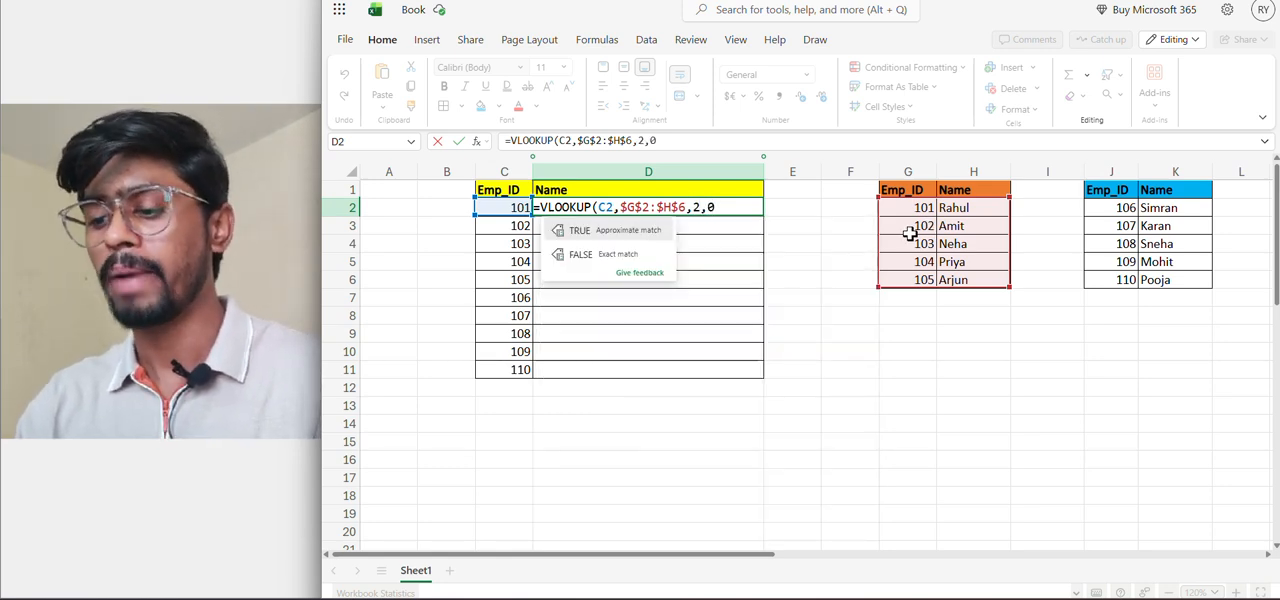
type(")")
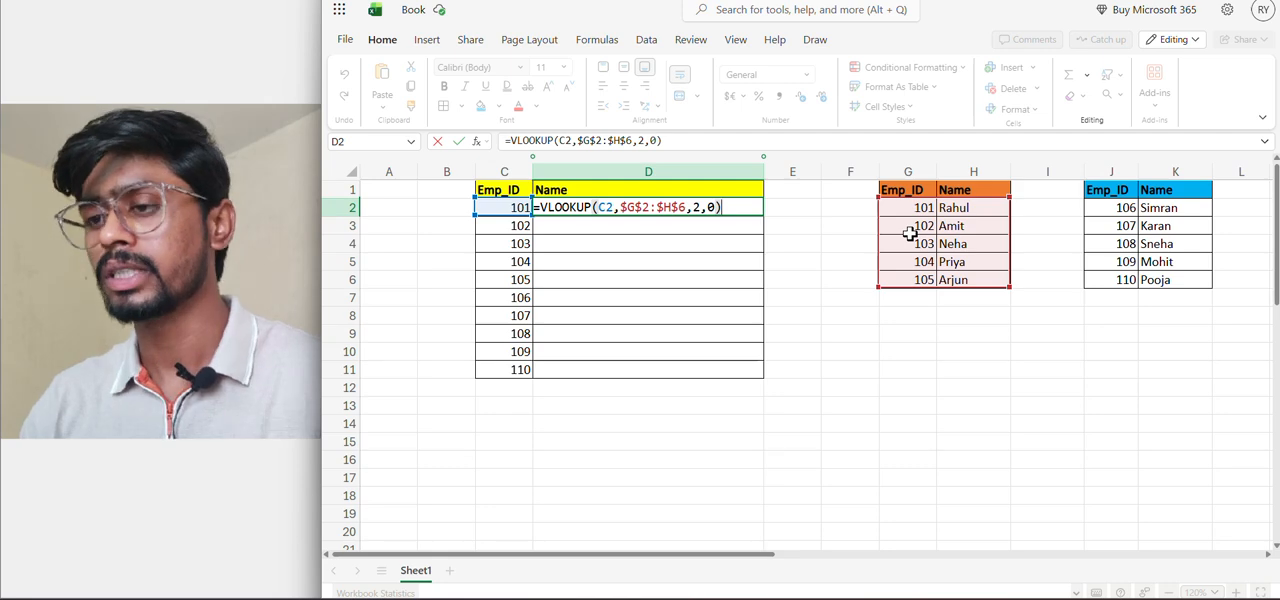
key("Return")
type("4")
key("ctrl+Return")
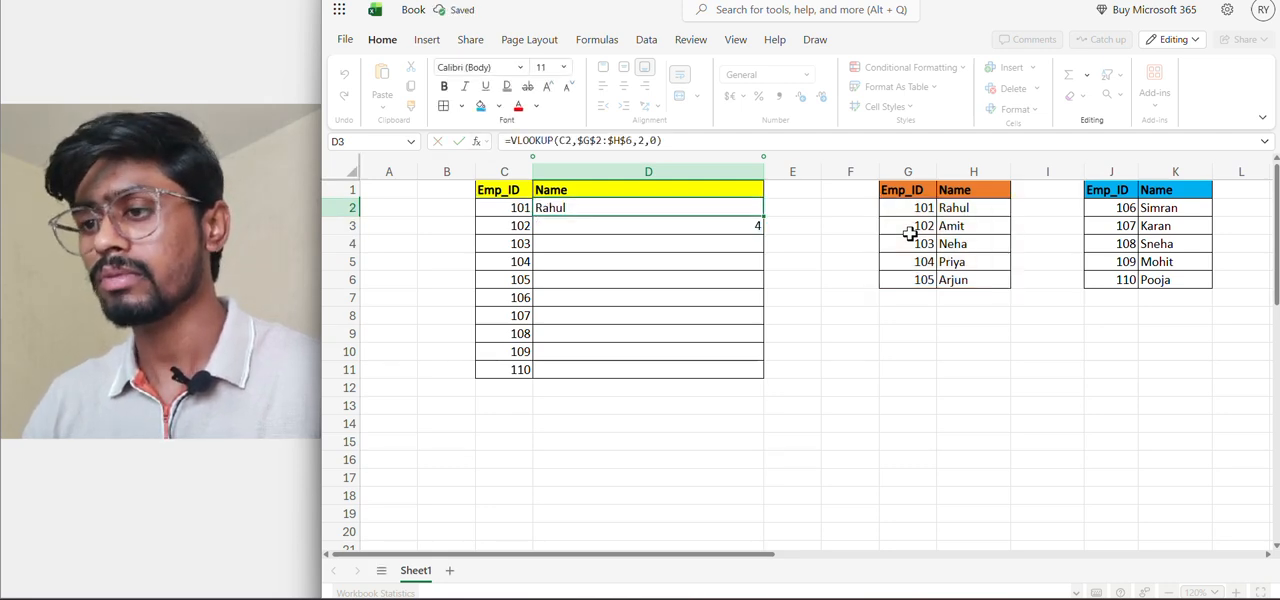
Copy the VLOOKUP formula from D2 down through D11 to cover all employee IDs
key("Up")
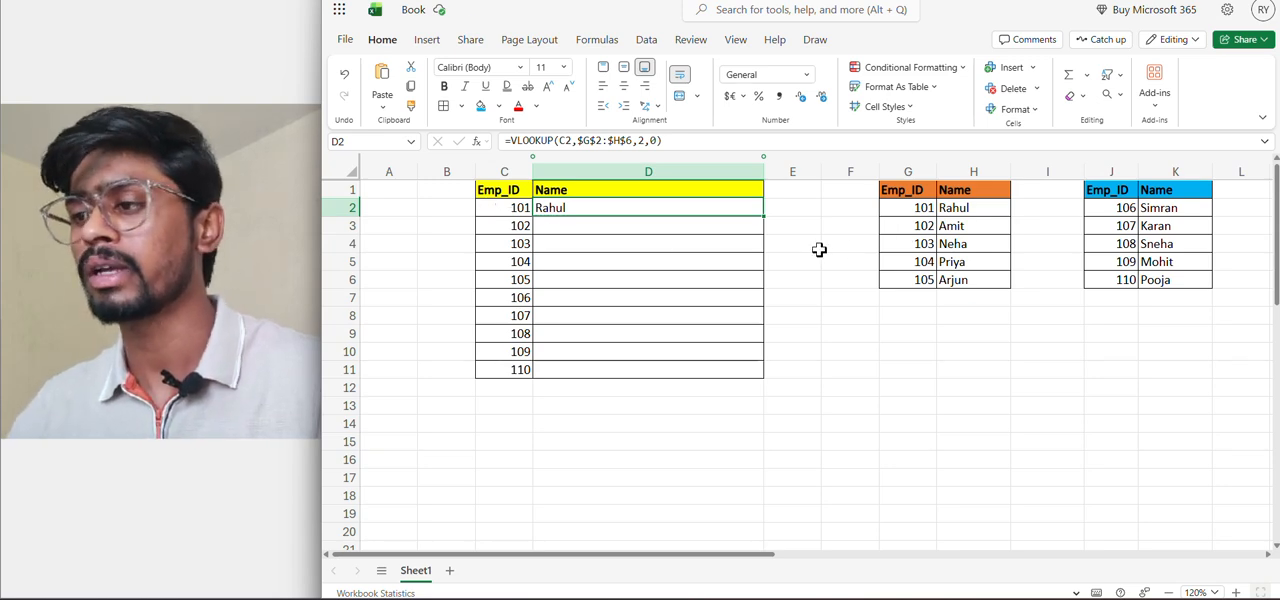
key("ctrl+c")
key("shift+Down")
key("shift+Down")
key("shift+Down")
key("shift+Down")
key("shift+Down")
key("shift+Down")
key("shift+Down")
key("shift+Down")
key("shift+Down")
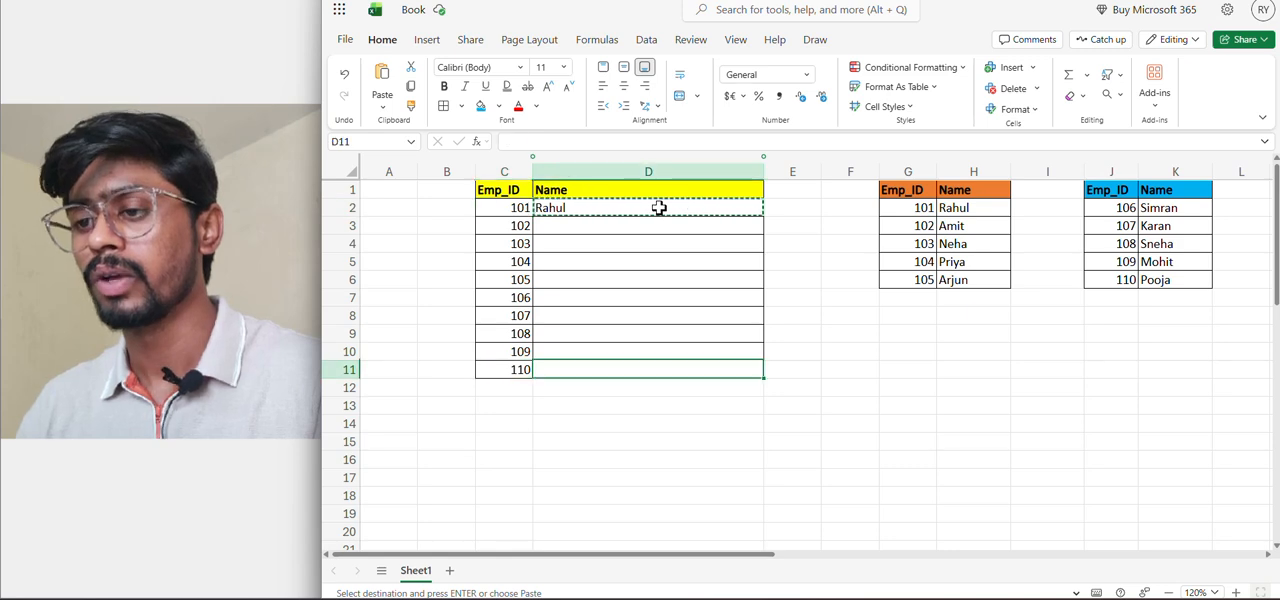
key("Return")
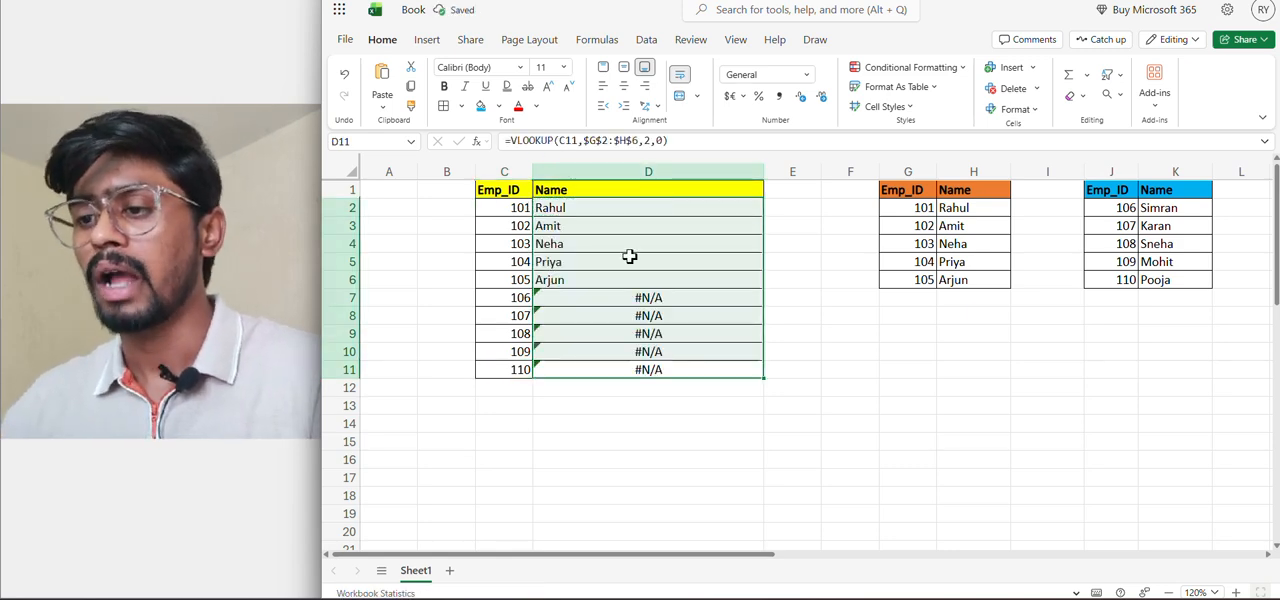
left_click(545, 297)
left_click(525, 280)
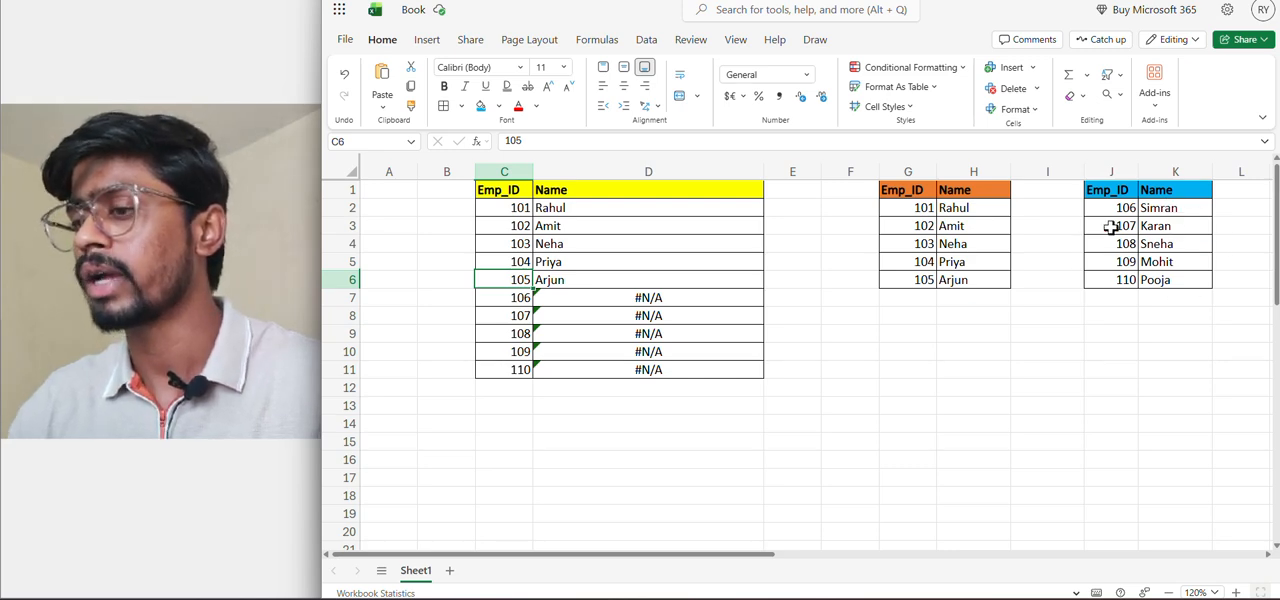
left_click(677, 302)
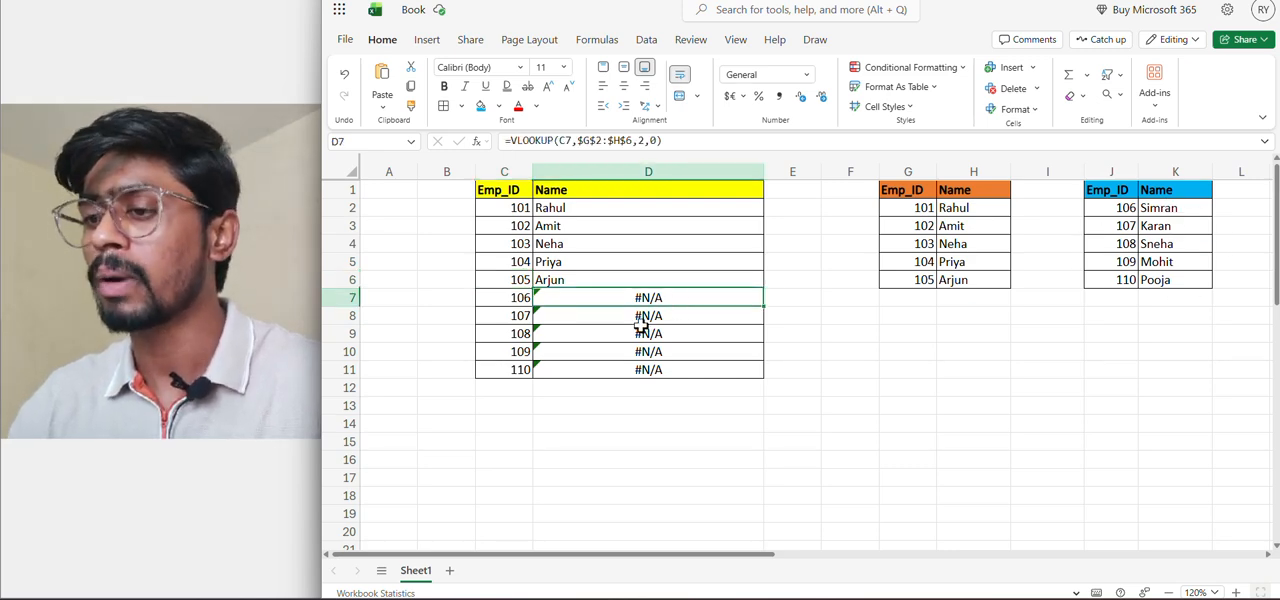
left_click(670, 141)
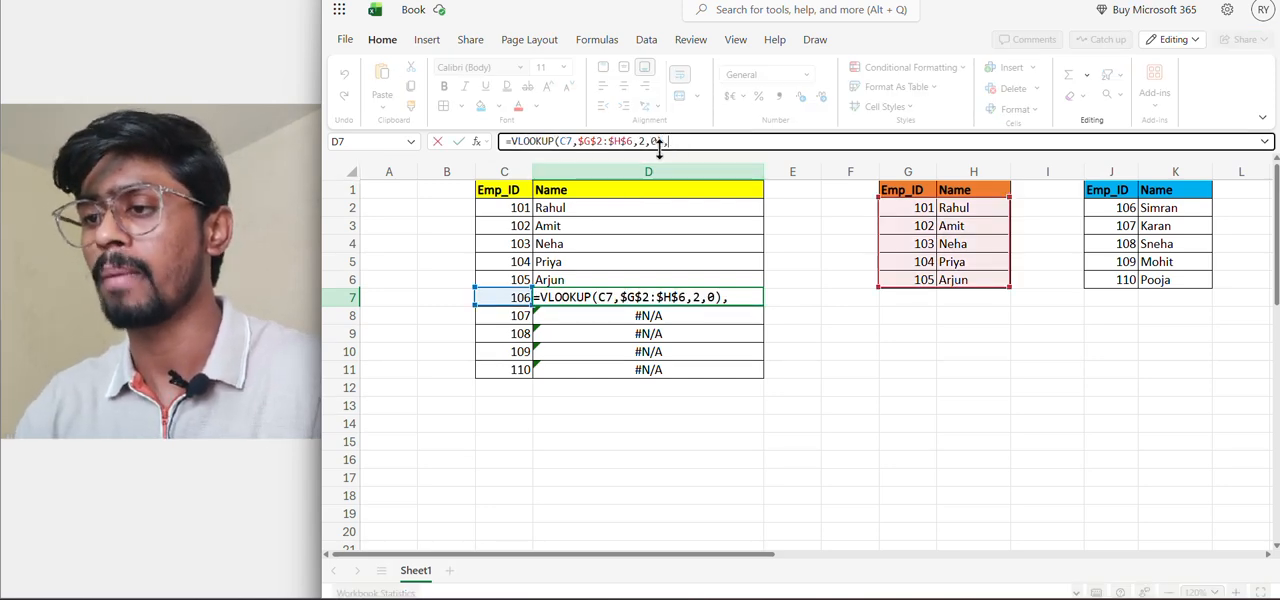
type("vlo")
key("Tab")
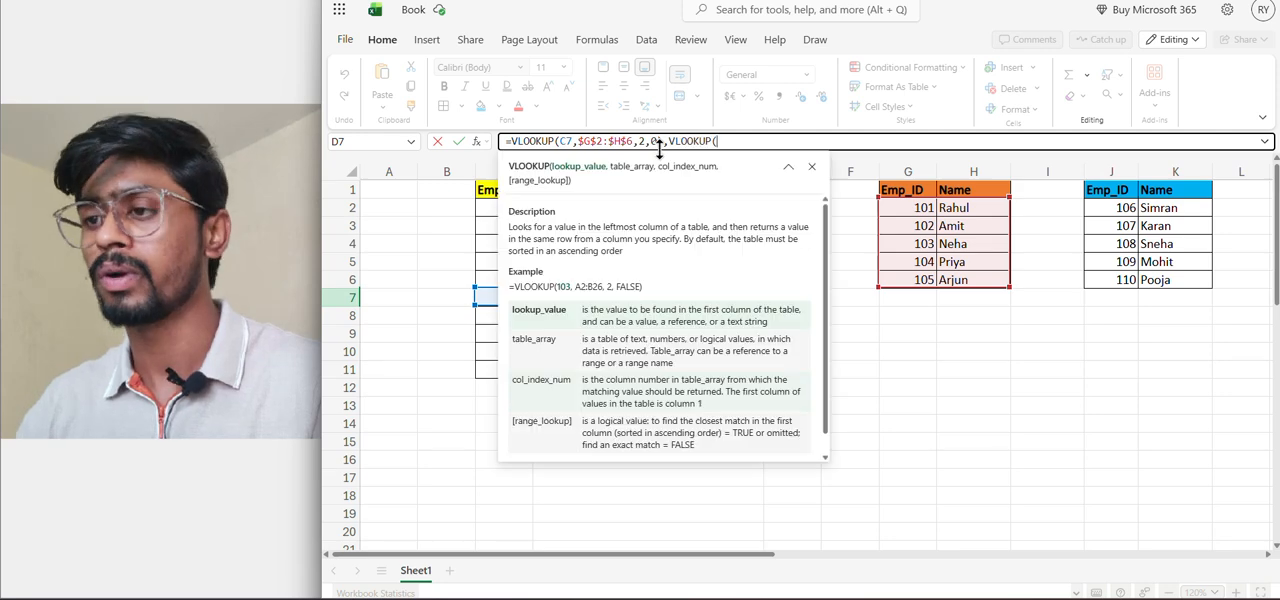
left_click(490, 208)
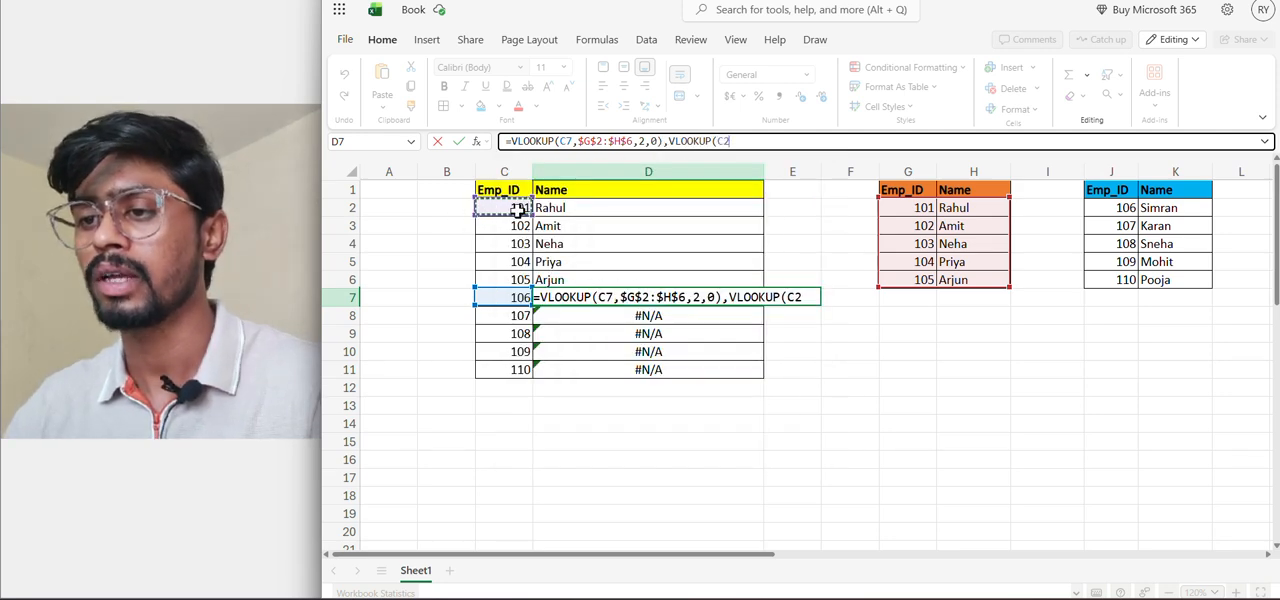
key("Escape")
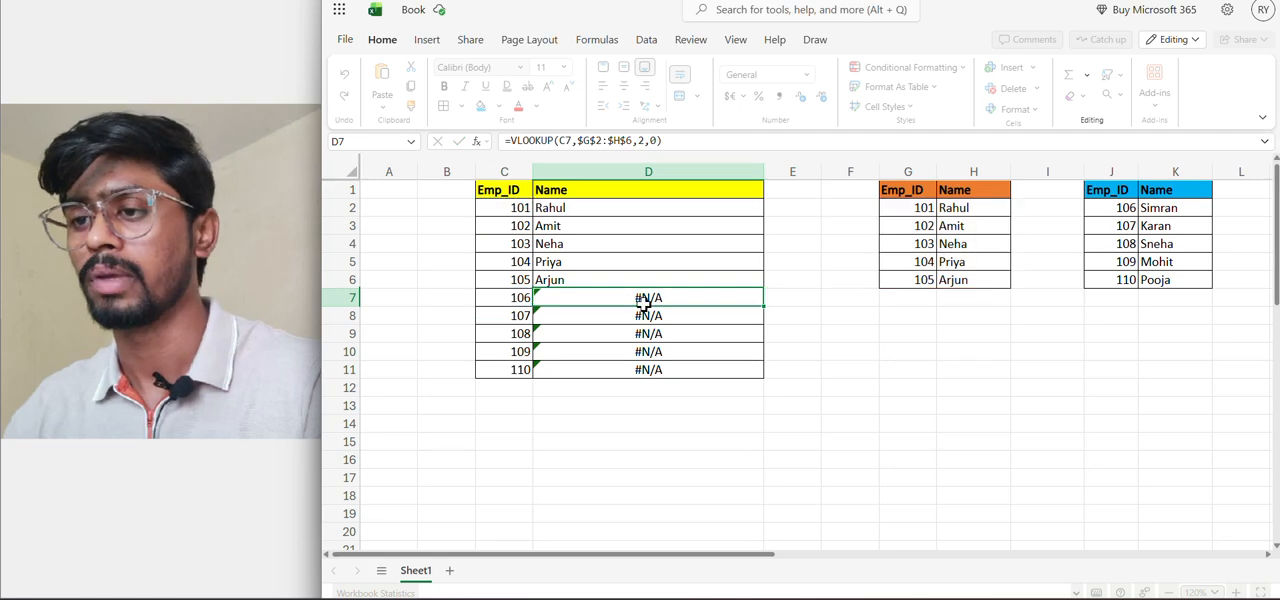
Append a comma and a second VLOOKUP with C2 as the lookup value to the existing formula in D2
left_click(586, 207)
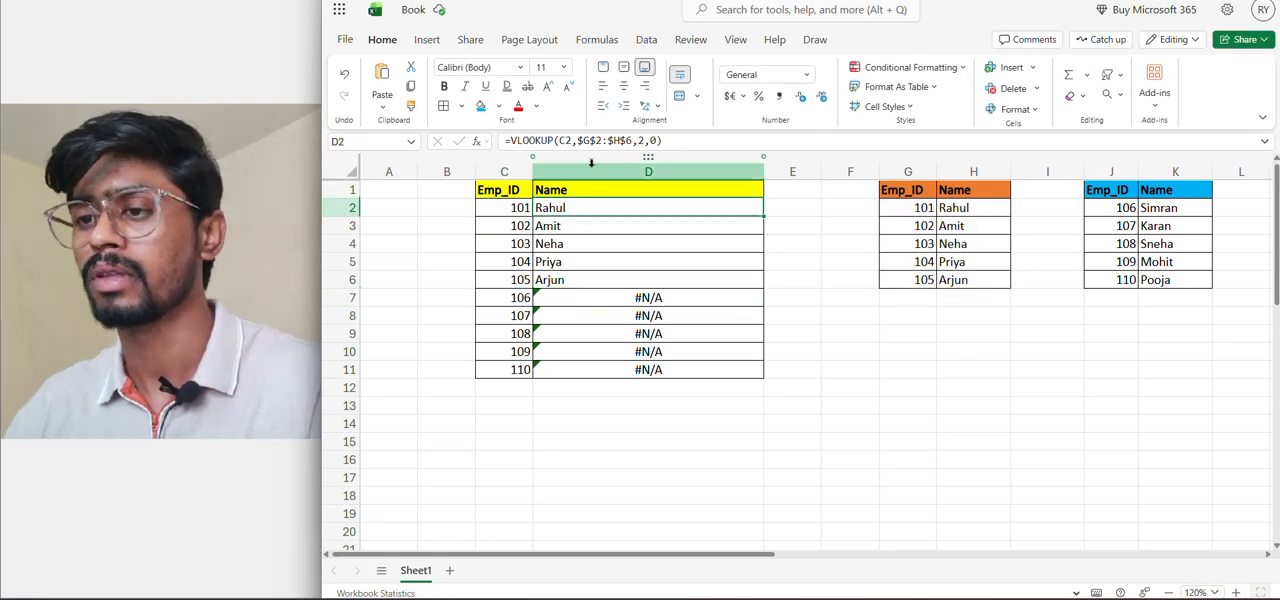
left_click(687, 140)
type(",")
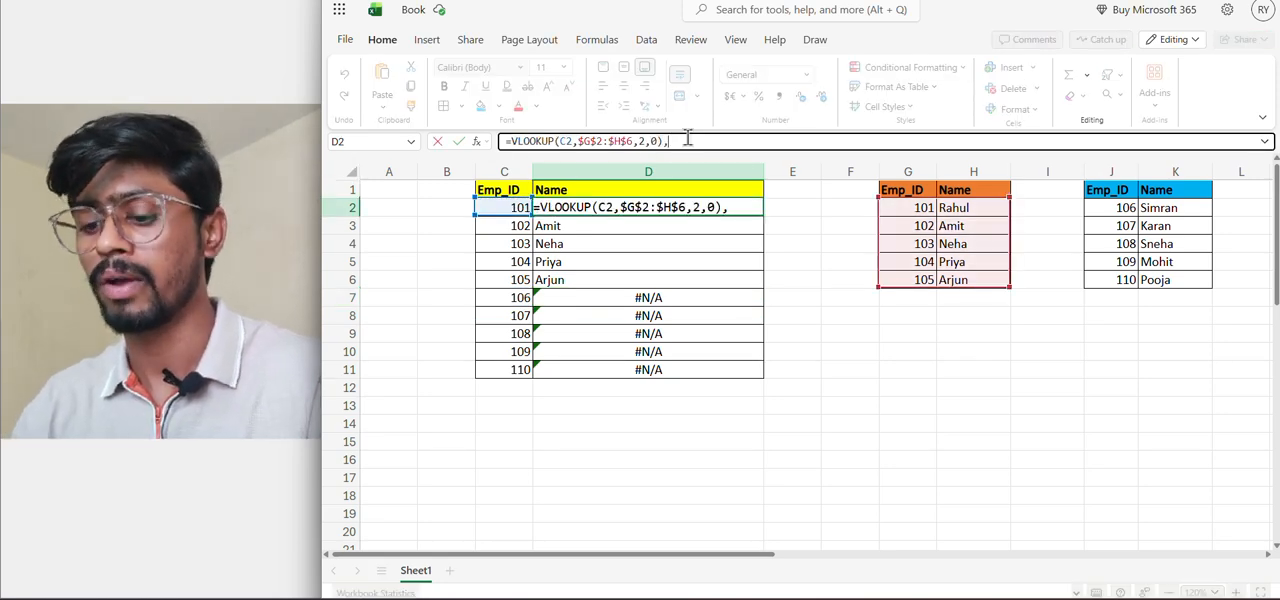
type("vl")
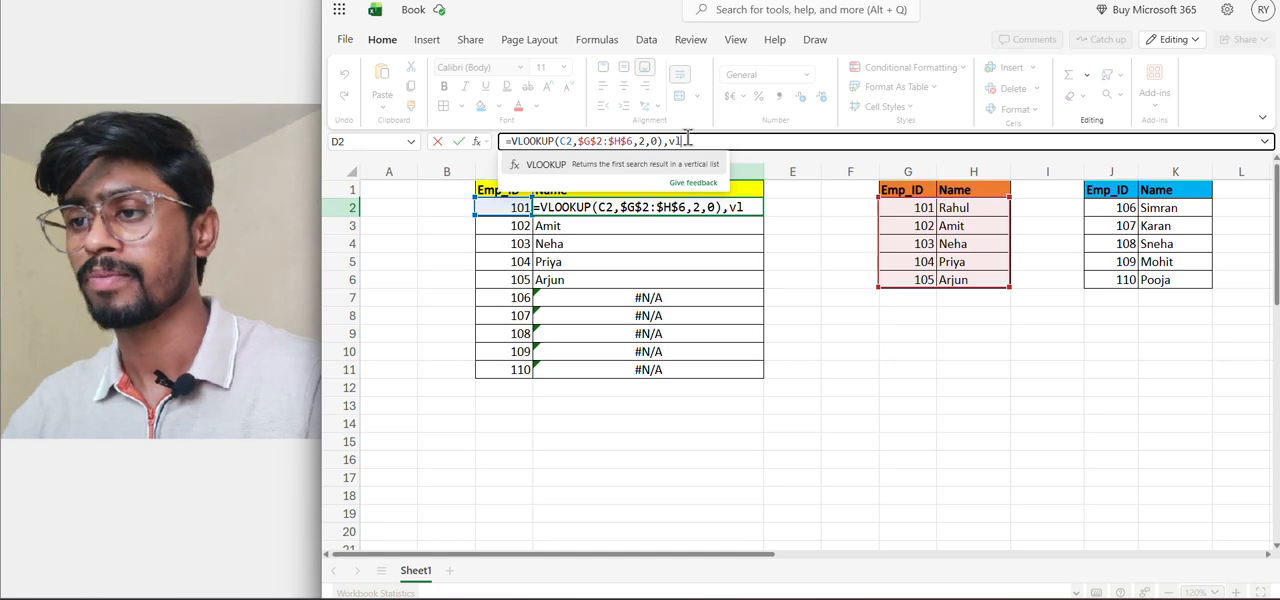
key("Tab")
left_click(443, 208)
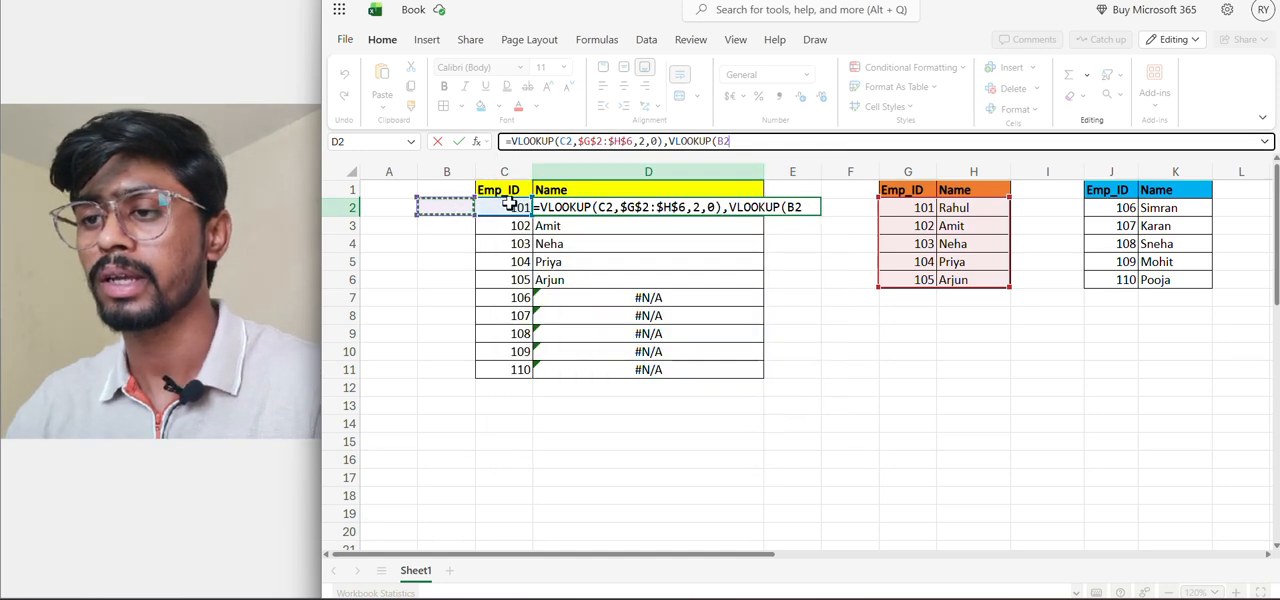
left_click(500, 207)
type(",")
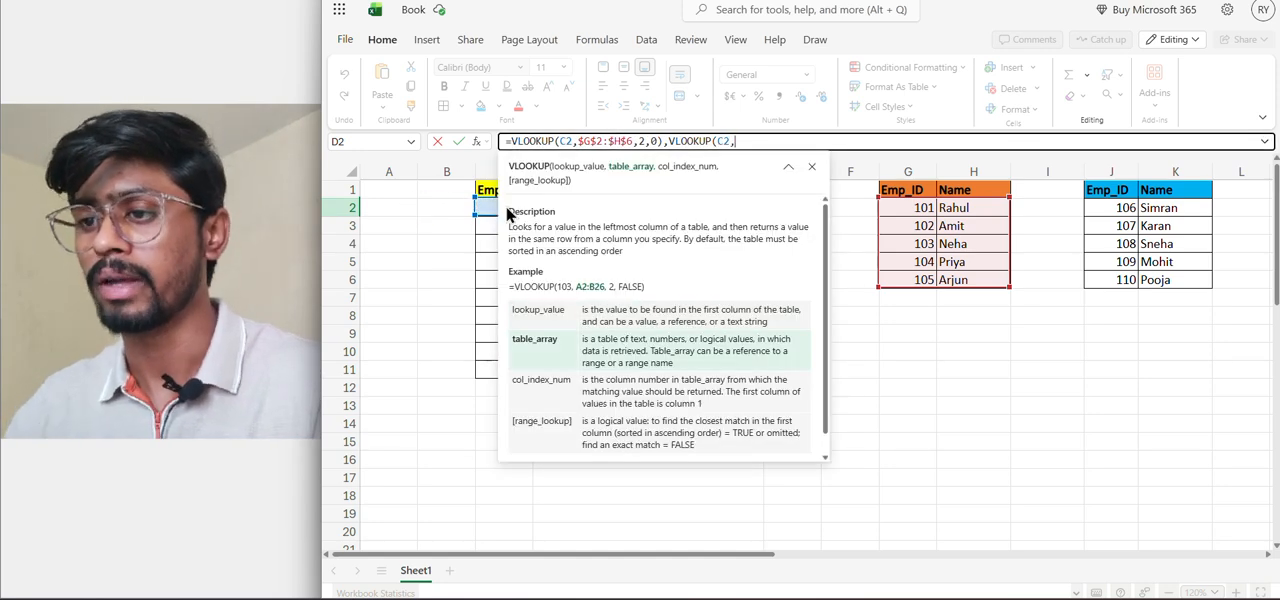
Complete the second VLOOKUP in D2 with table array $J$2:$K$6, column index 2 and range lookup 0, and enter the formula
left_click(1122, 209)
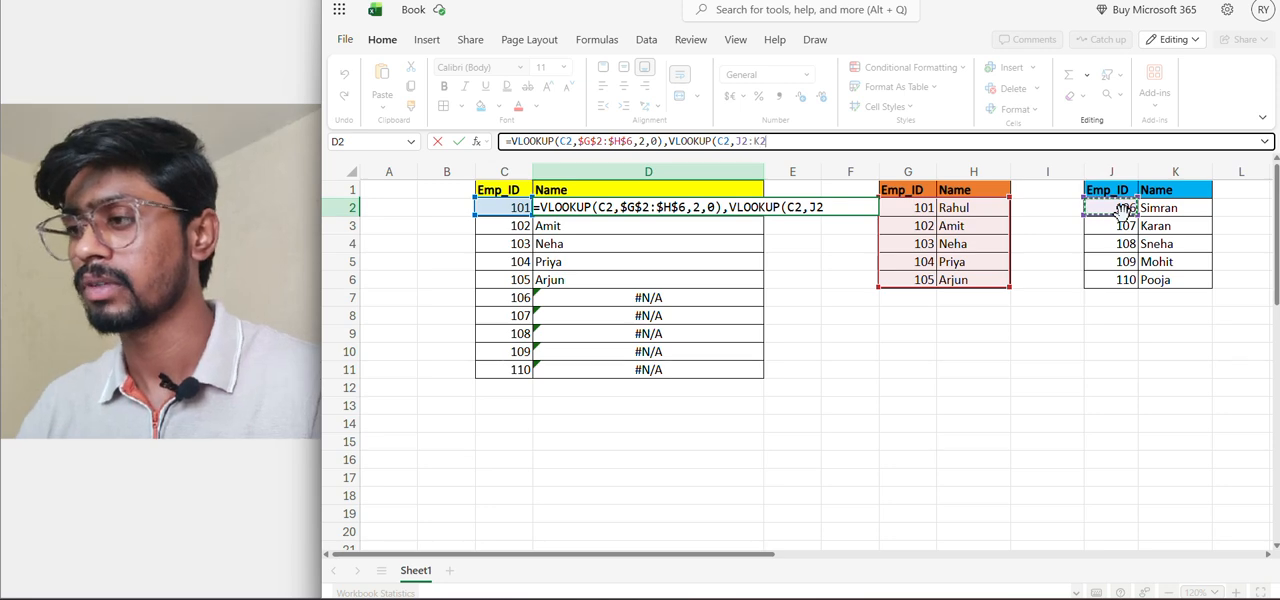
key("shift+Right")
key("shift+Down")
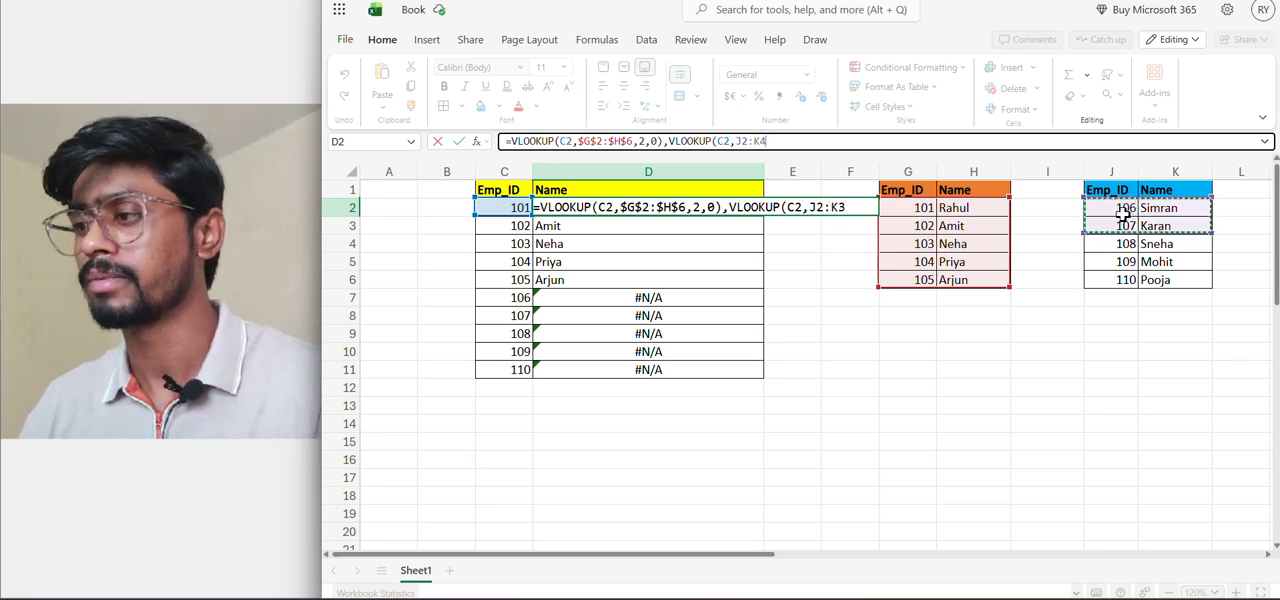
key("shift+Down")
key("shift+Down")
key("shift+Down")
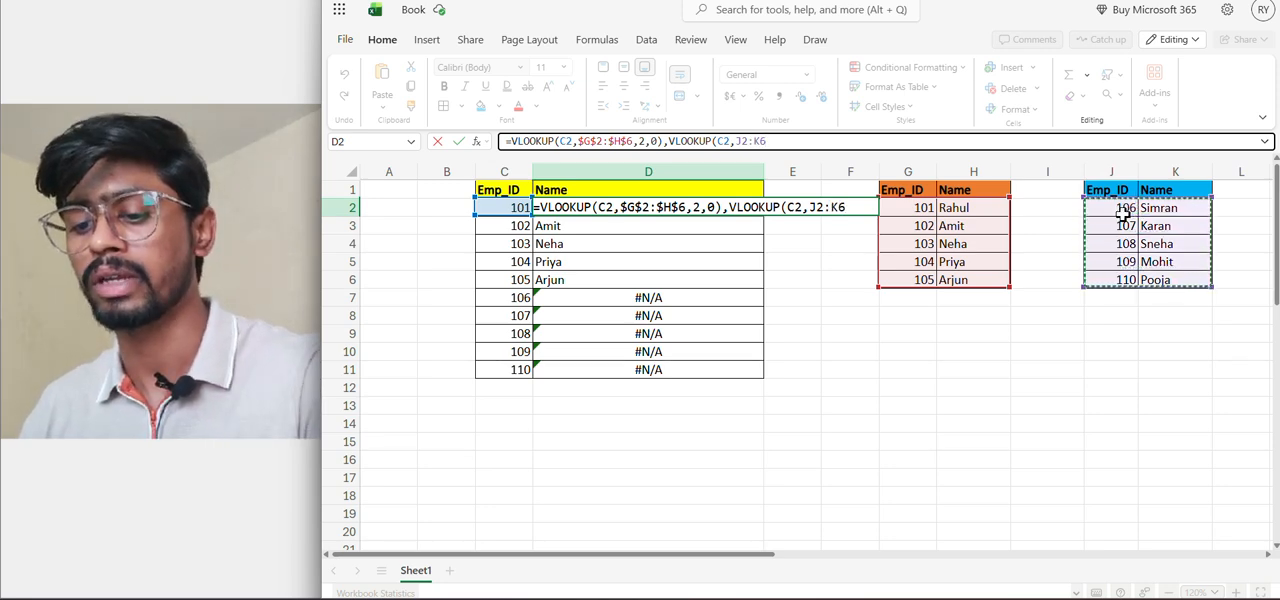
key("F4")
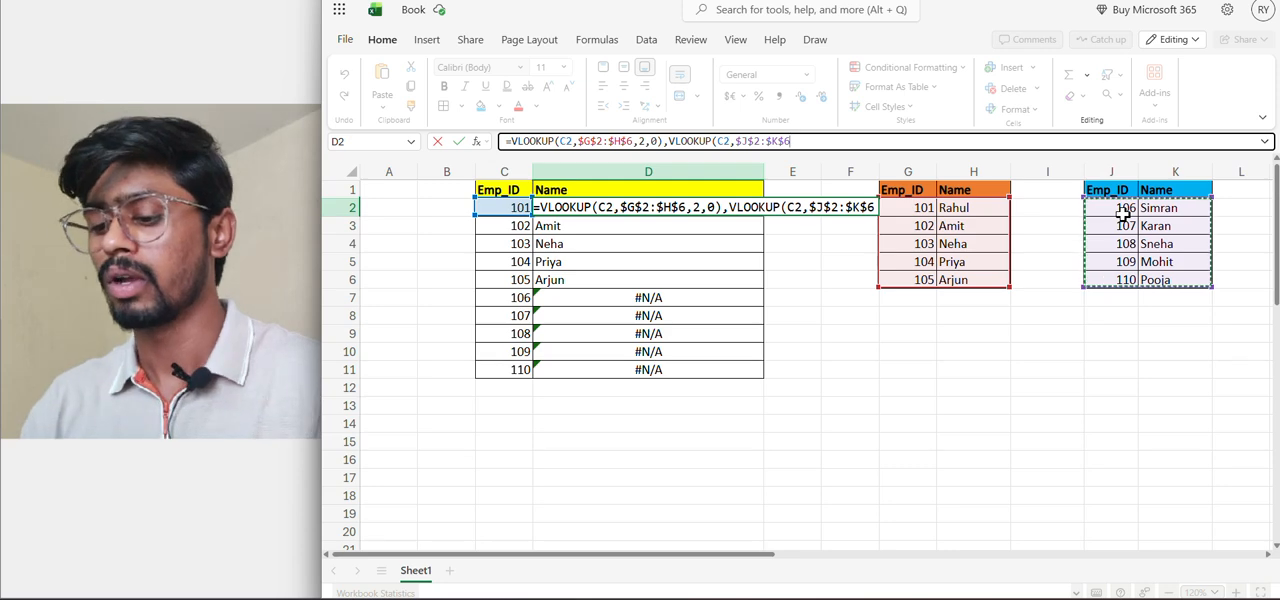
type(",0")
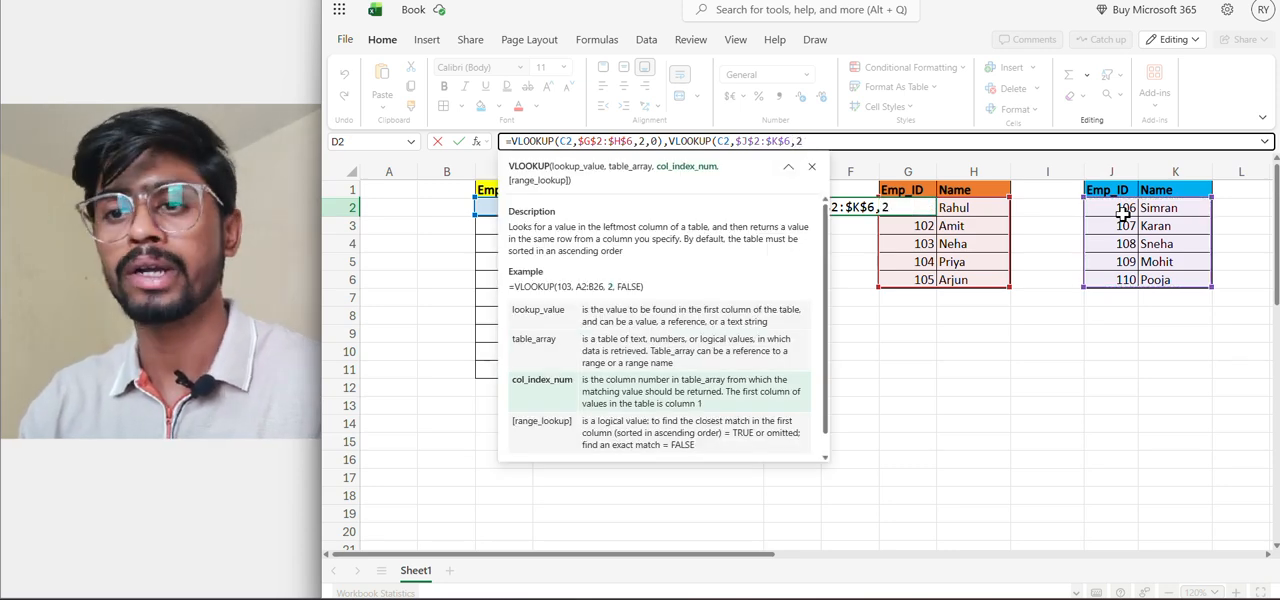
type(",0)")
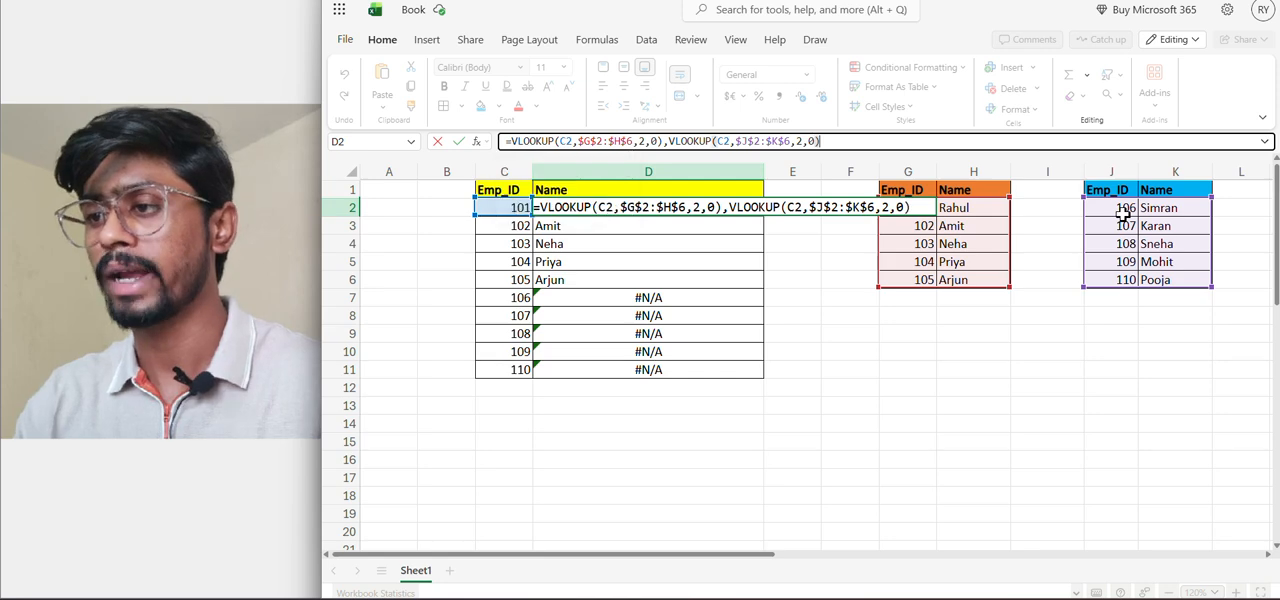
key("Return")
Delete the combined two-VLOOKUP formula from D2, leaving the cell empty
key("Up")
key("ctrl+c")
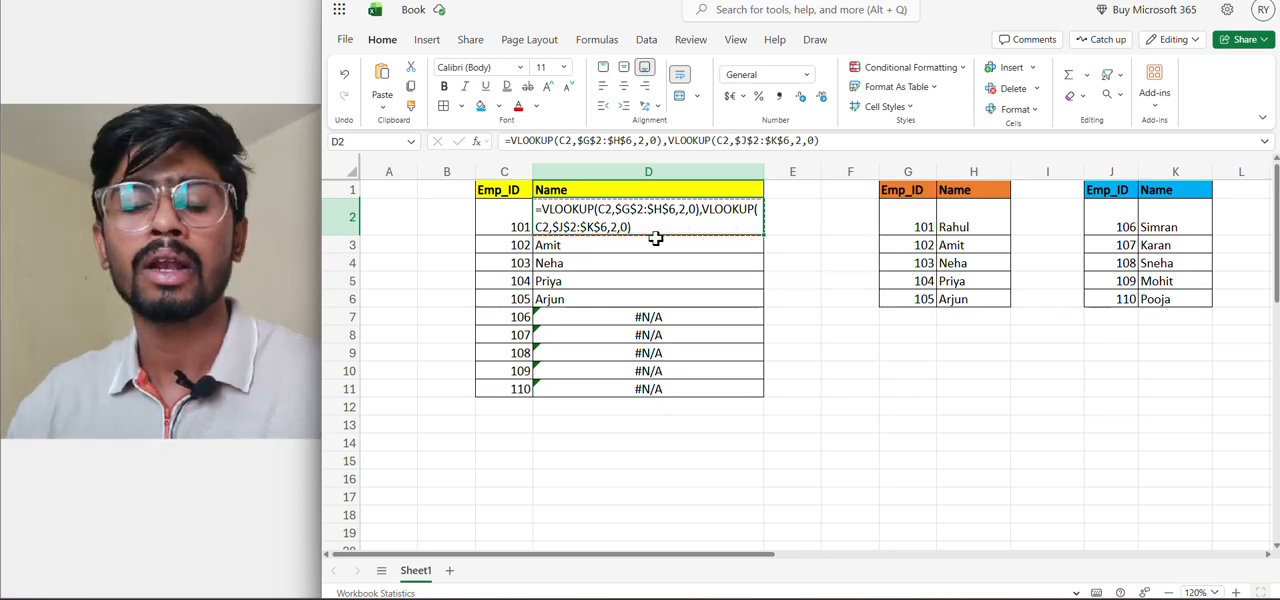
left_click(831, 140)
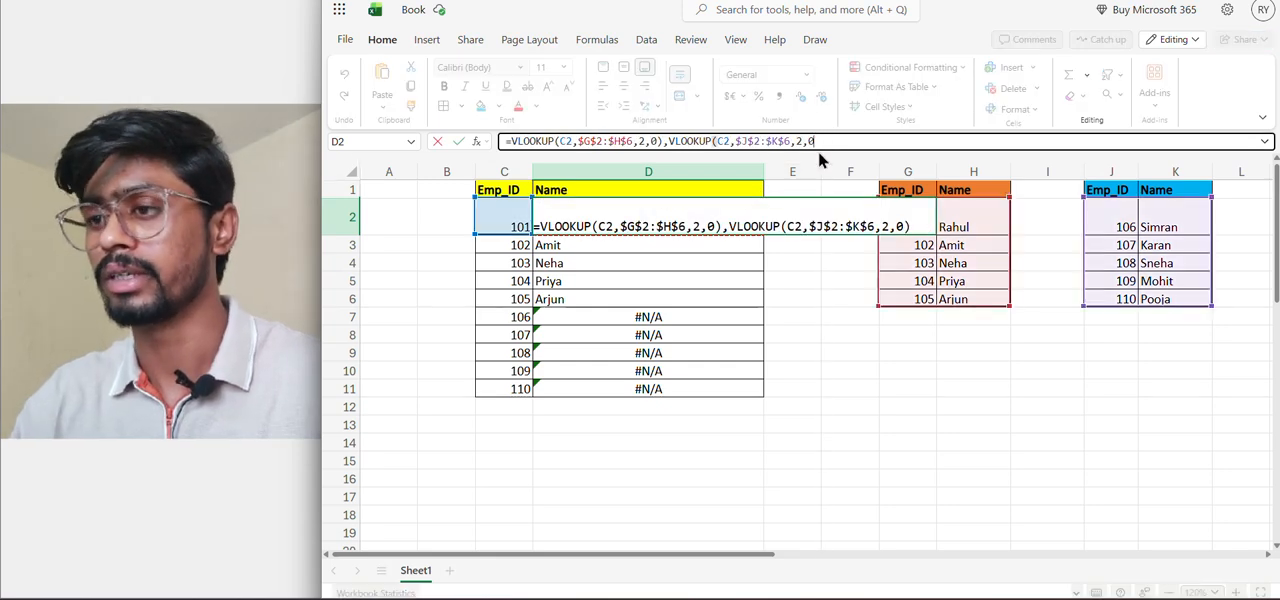
key("BackSpace")
key("BackSpace")
key("BackSpace")
key("BackSpace")
key("BackSpace")
key("BackSpace")
key("BackSpace")
key("BackSpace")
key("BackSpace")
key("BackSpace")
key("BackSpace")
key("BackSpace")
key("BackSpace")
key("BackSpace")
key("BackSpace")
key("BackSpace")
key("BackSpace")
key("BackSpace")
key("BackSpace")
key("BackSpace")
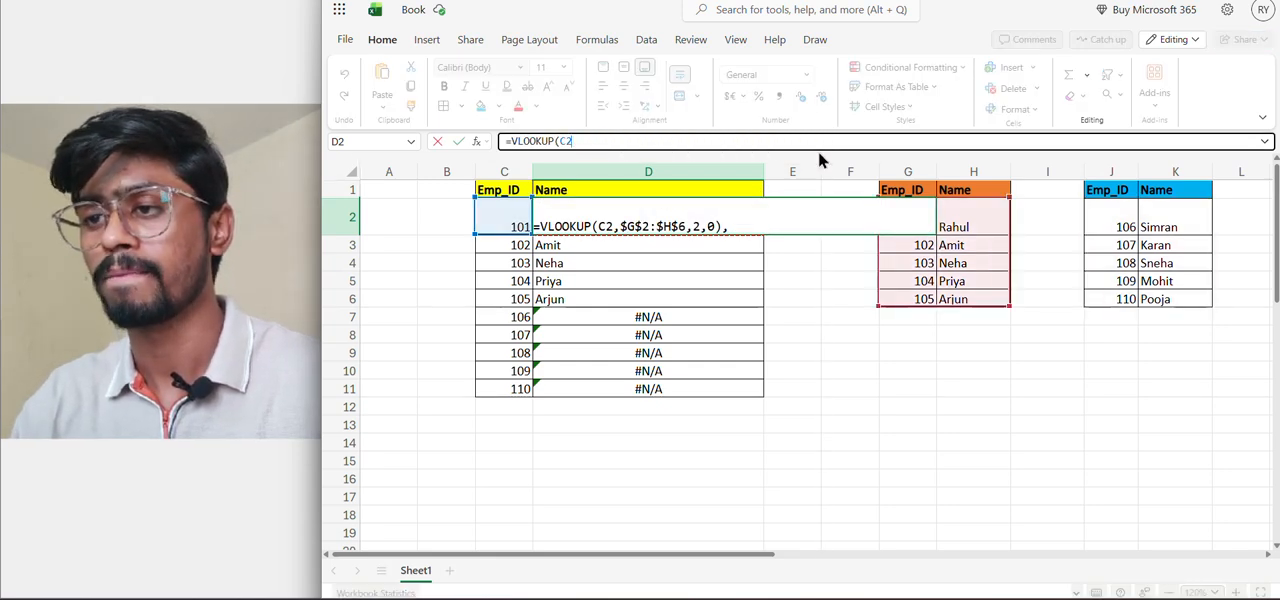
key("BackSpace")
key("BackSpace")
key("BackSpace")
key("BackSpace")
key("BackSpace")
key("BackSpace")
key("BackSpace")
key("BackSpace")
key("BackSpace")
key("BackSpace")
key("BackSpace")
key("BackSpace")
key("BackSpace")
key("BackSpace")
key("Return")
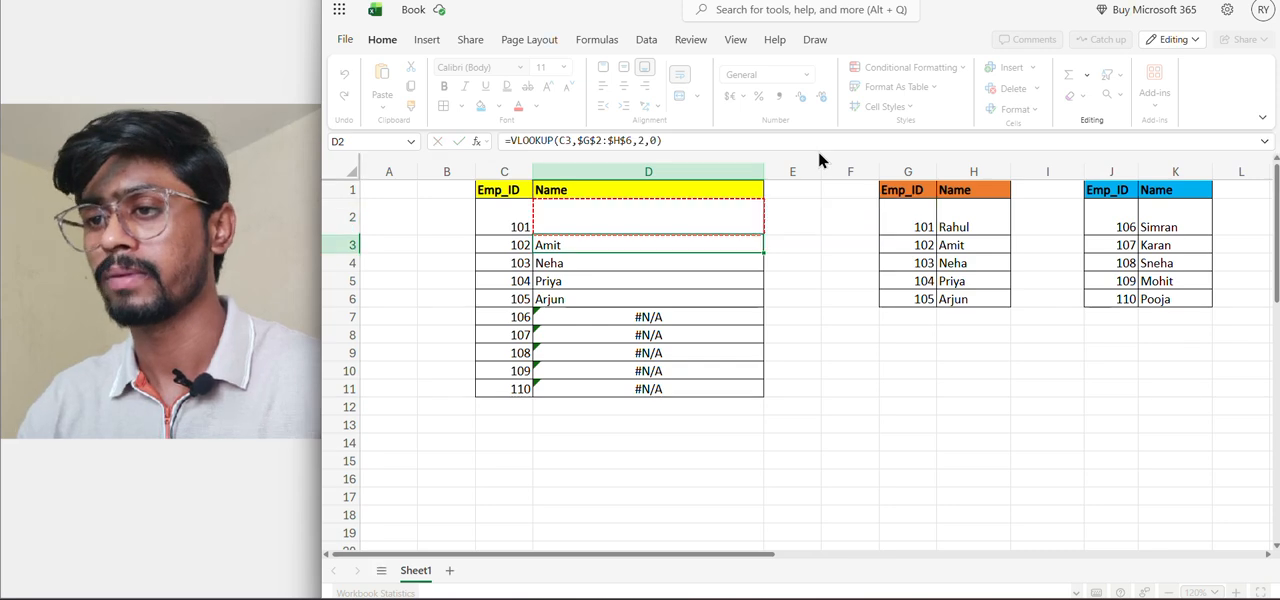
Clear the remaining VLOOKUP formulas from D3:D11 and return to D2
key("ctrl+shift+Down")
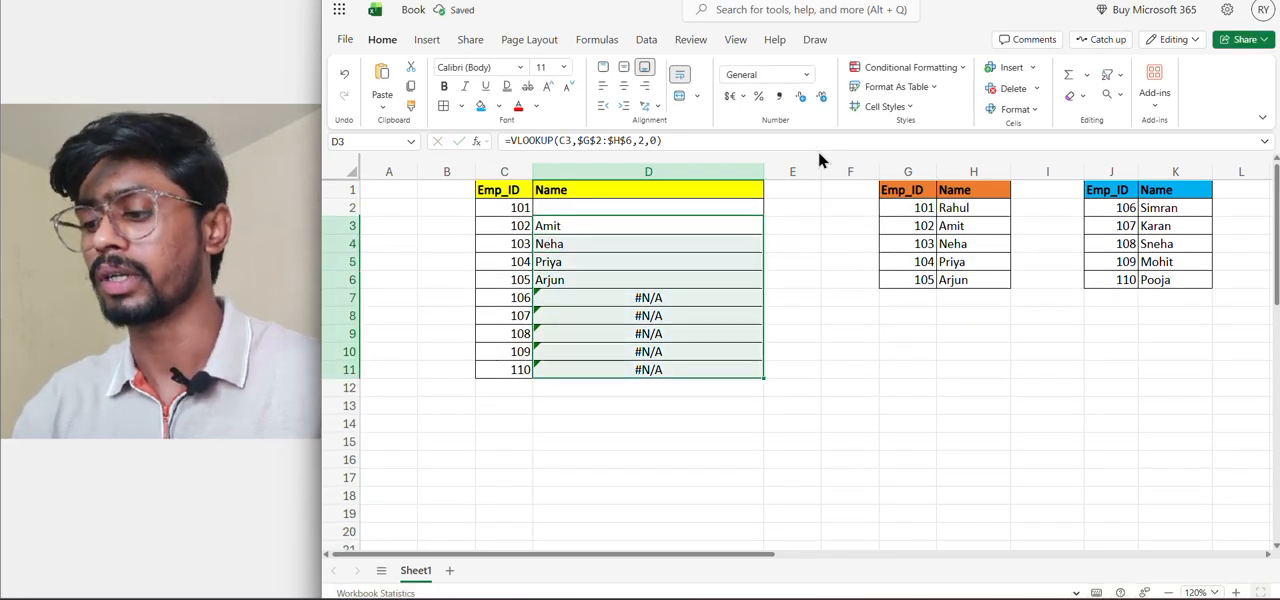
key("Delete")
key("ctrl+Up")
key("Down")
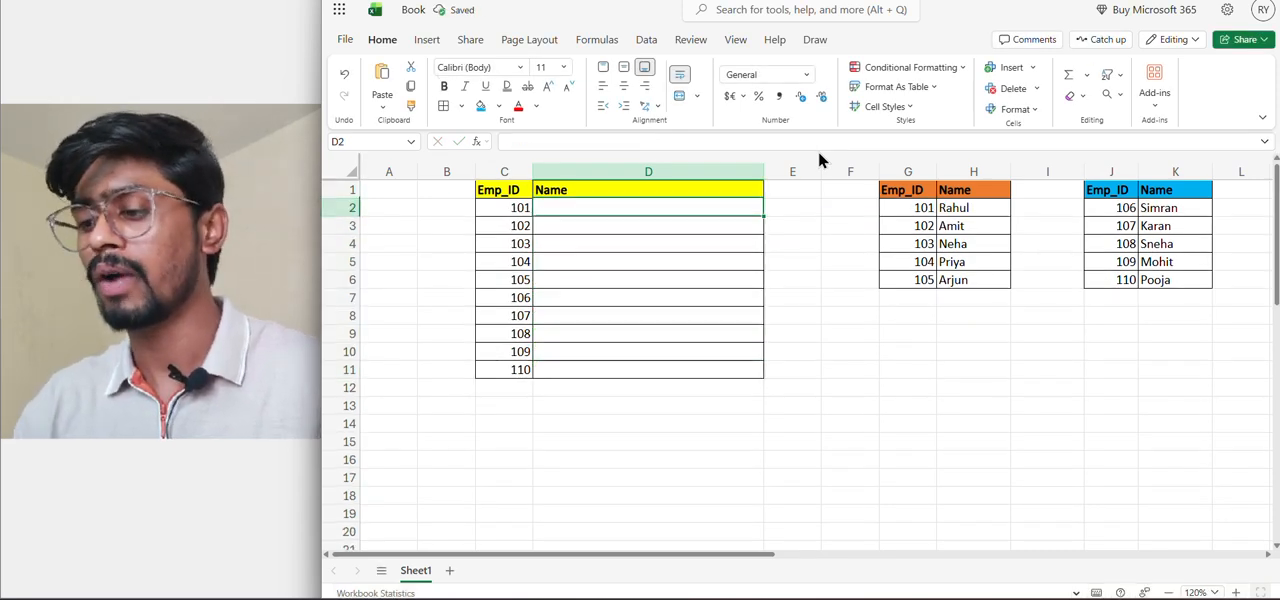
Start a new VLOOKUP formula in D2 with C2 as the lookup value
type("=vlo")
key("Tab")
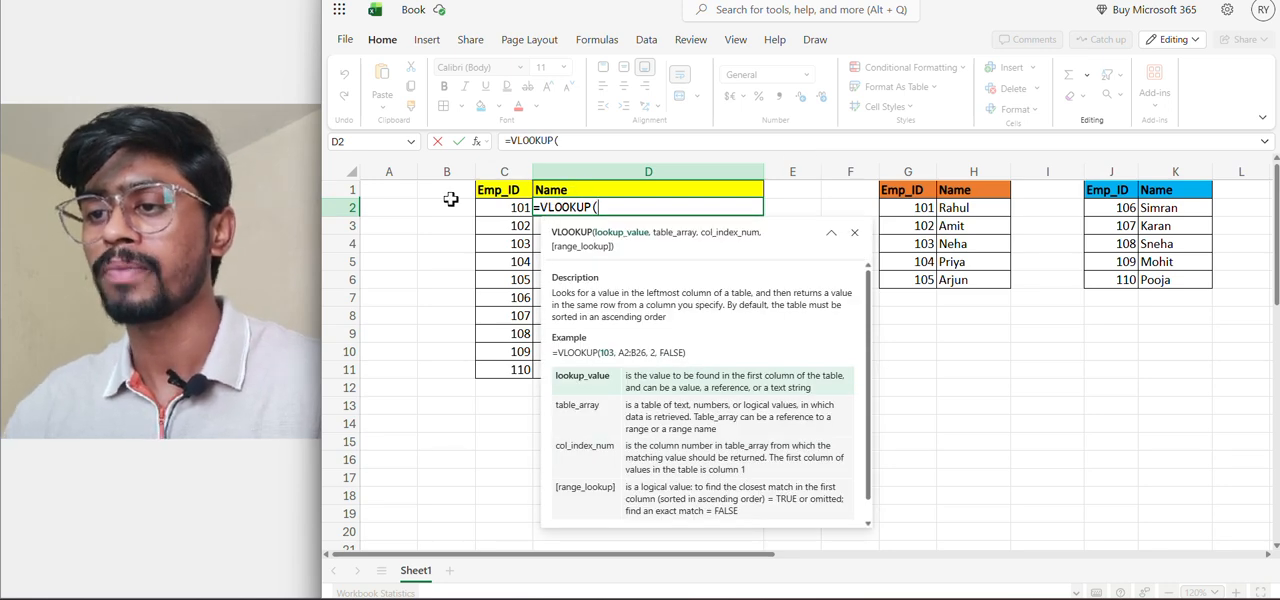
left_click(505, 208)
type(",")
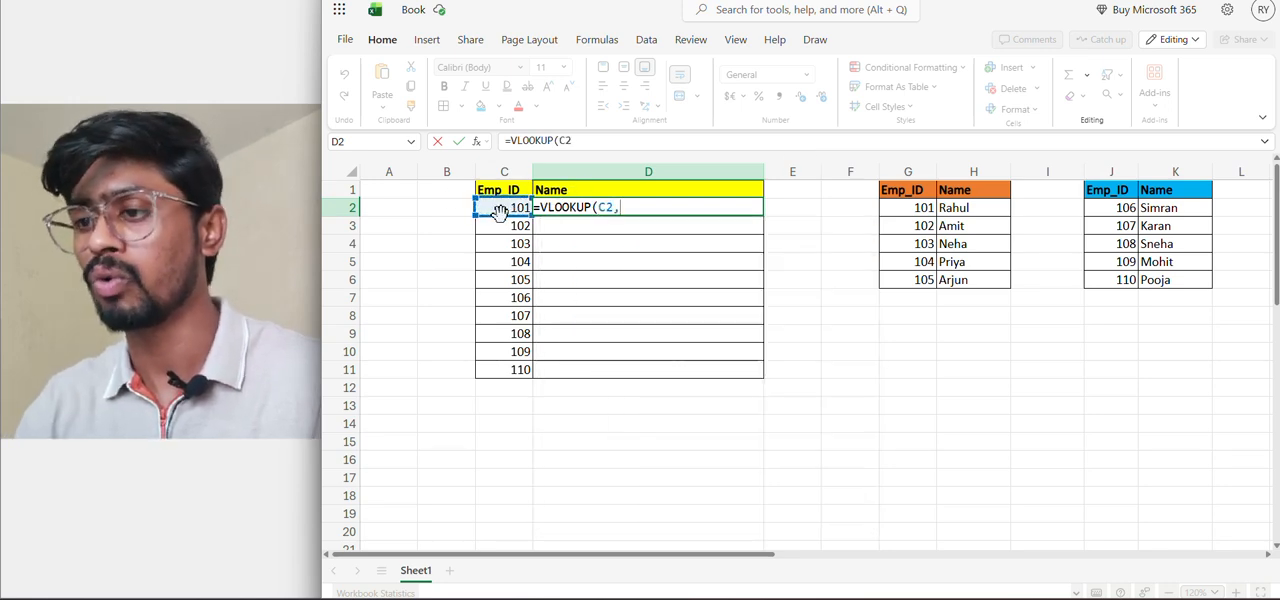
left_click(905, 211)
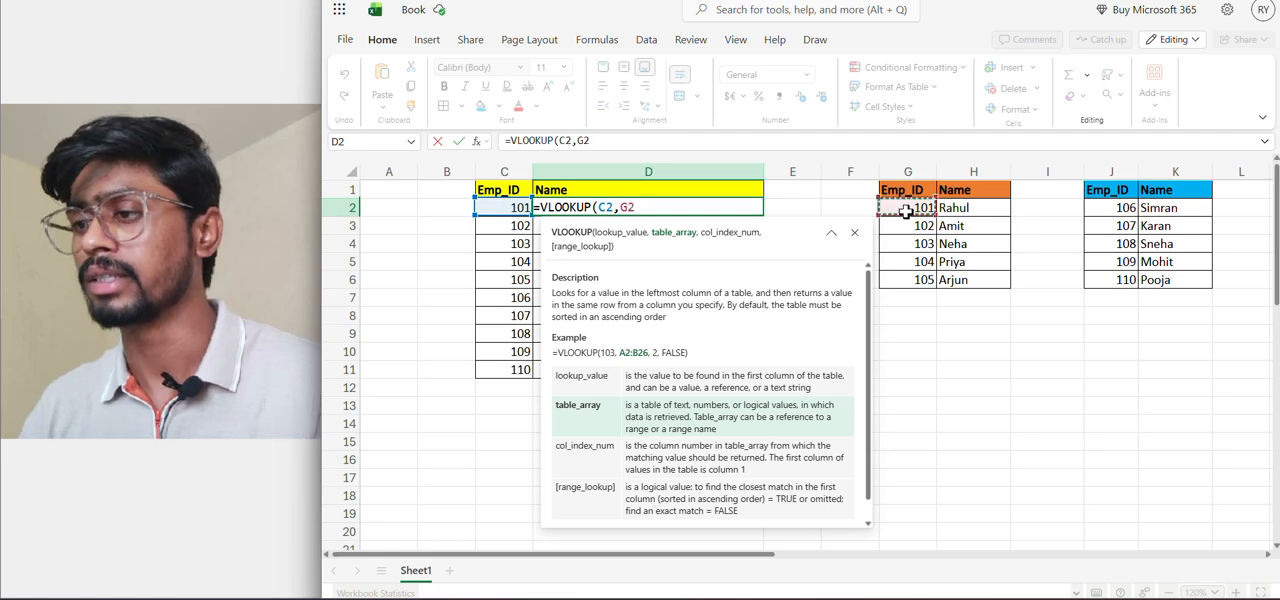
key("shift+Right")
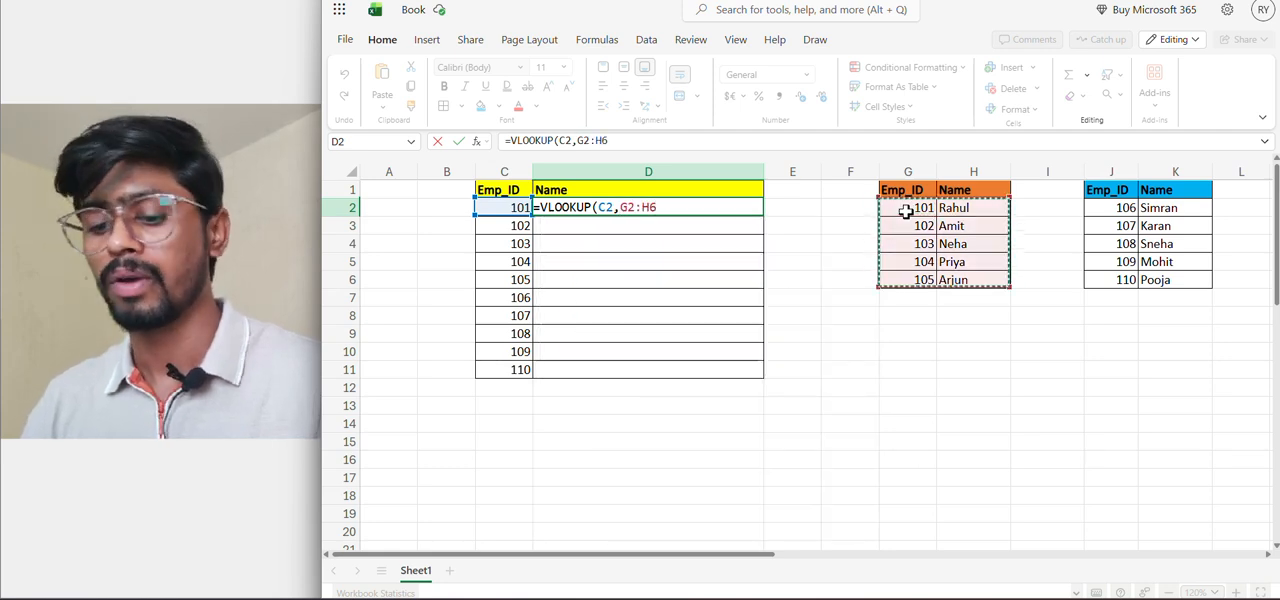
key("ctrl+f")
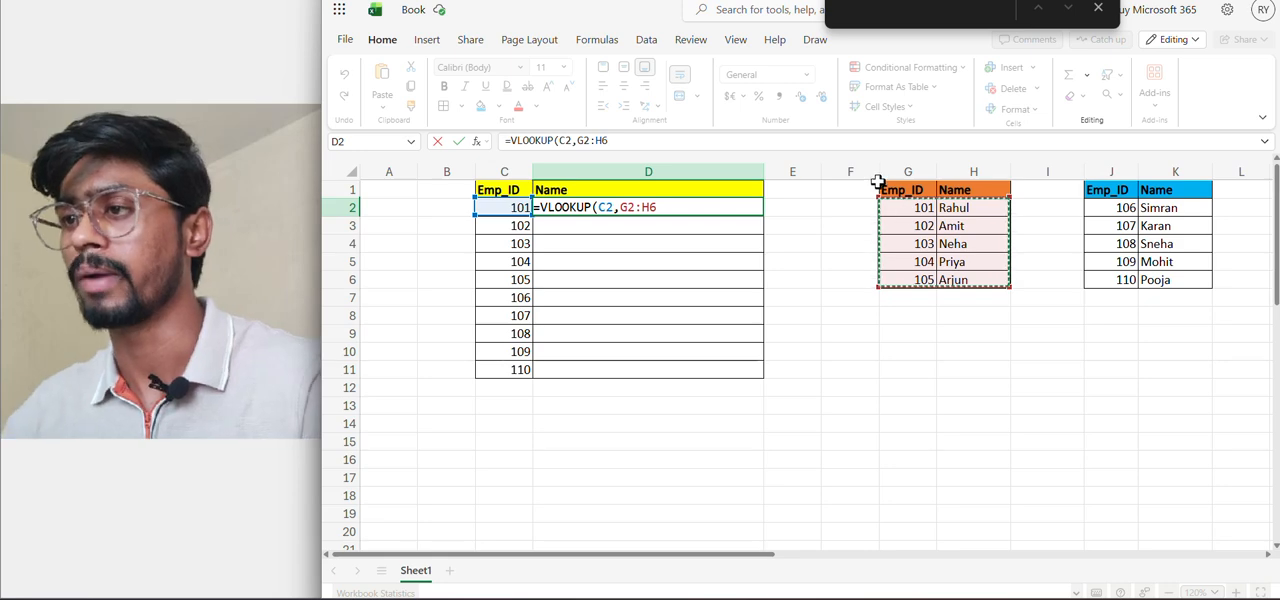
left_click(800, 225)
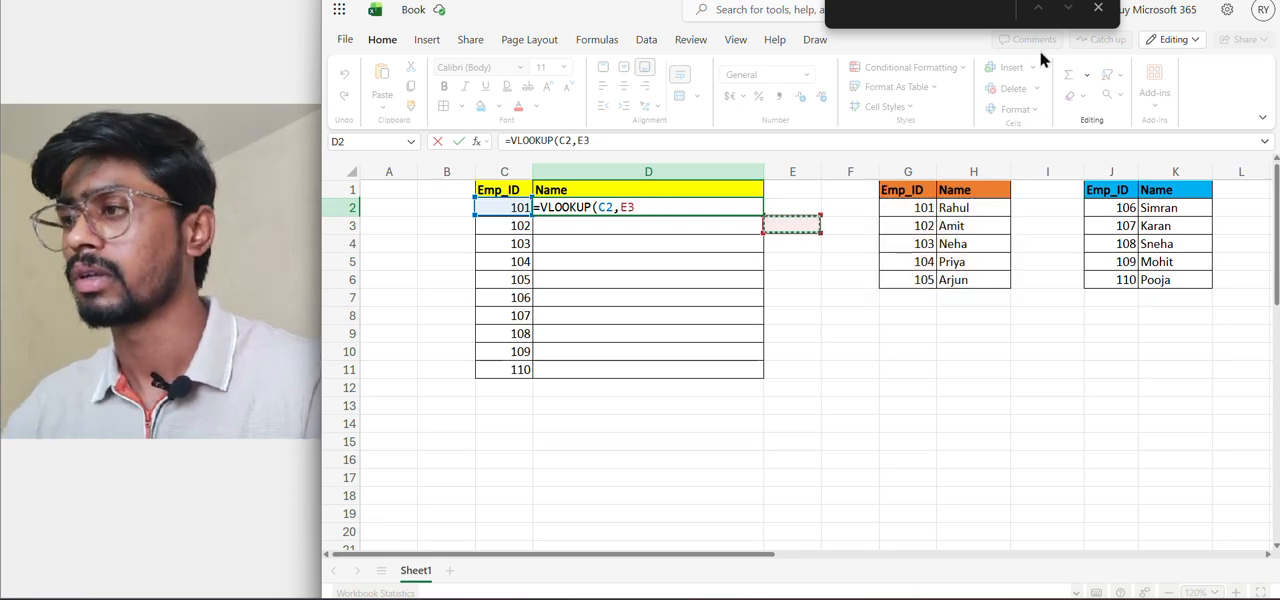
left_click(1098, 9)
Complete the VLOOKUP in D2 with table array $G$2:$H$6, column index 2 and range lookup 0, and enter it
left_click(890, 208)
key("shift+Right")
key("shift+Down")
key("shift+Down")
key("shift+Down")
key("shift+Down")
key("shift+Up")
key("F4")
type(",")
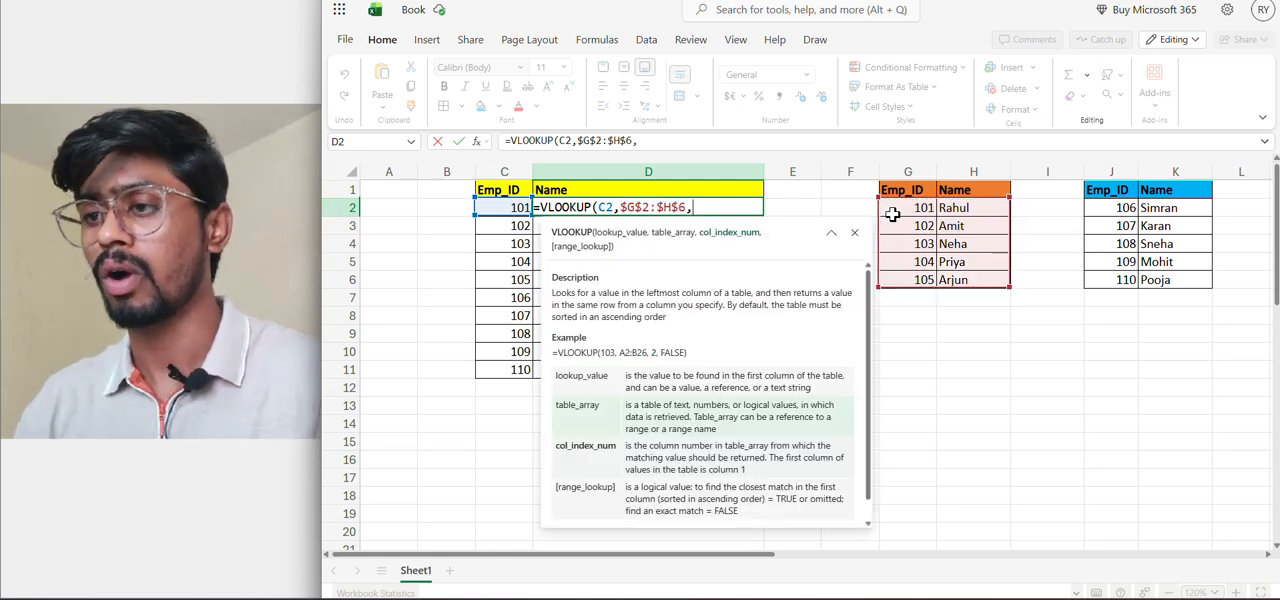
type("2")
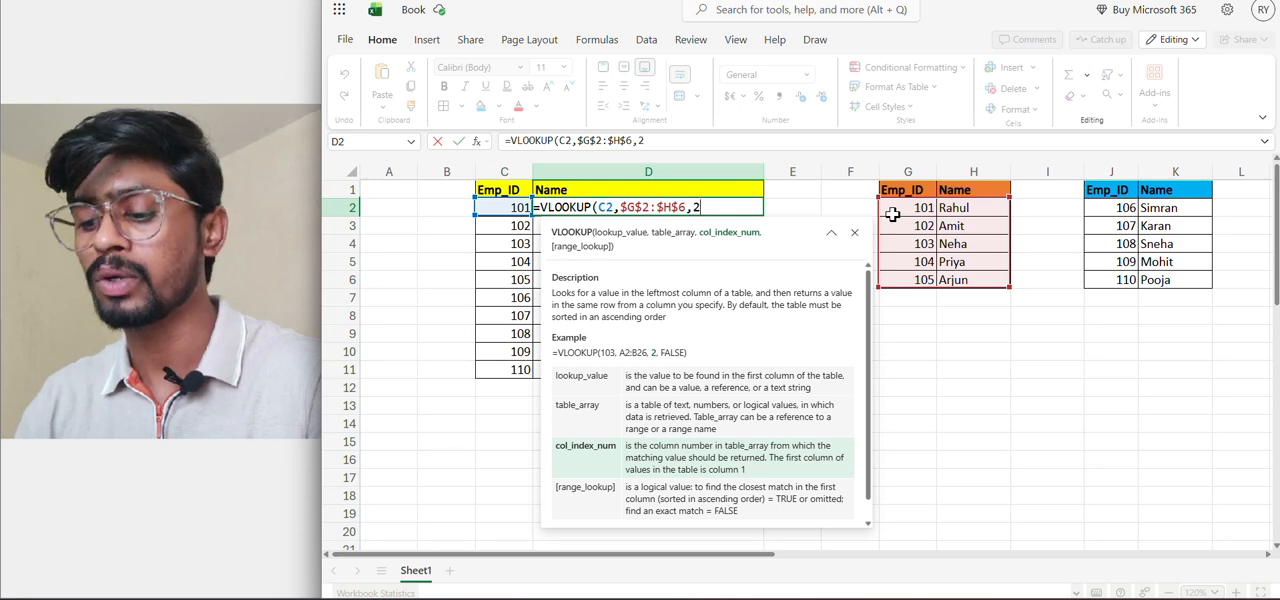
type(",0)")
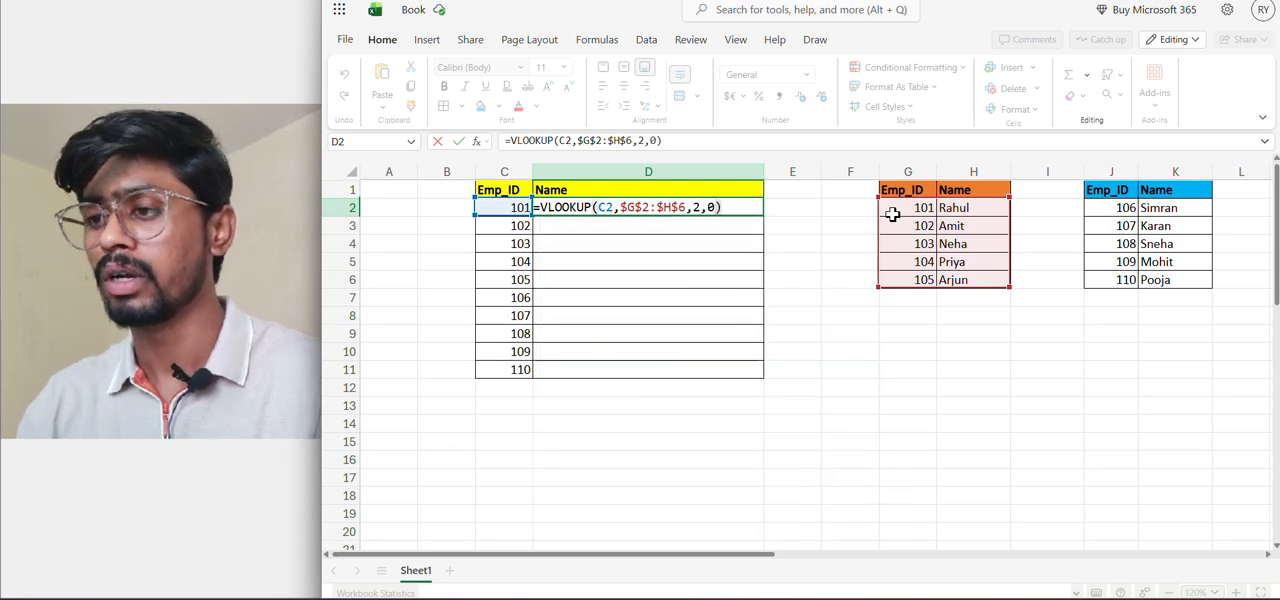
key("Return")
Copy the single VLOOKUP formula from D2 down to D11
key("Up")
key("ctrl+c")
key("Left")
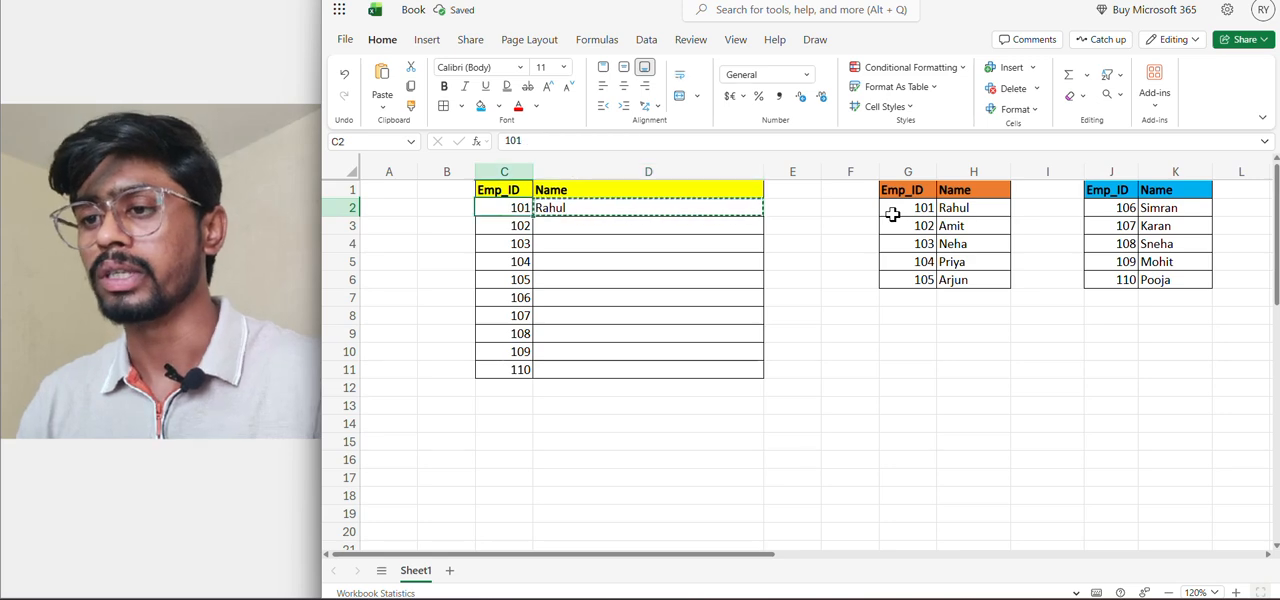
key("ctrl+Down")
key("Right")
key("ctrl+shift+Up")
key("ctrl+v")
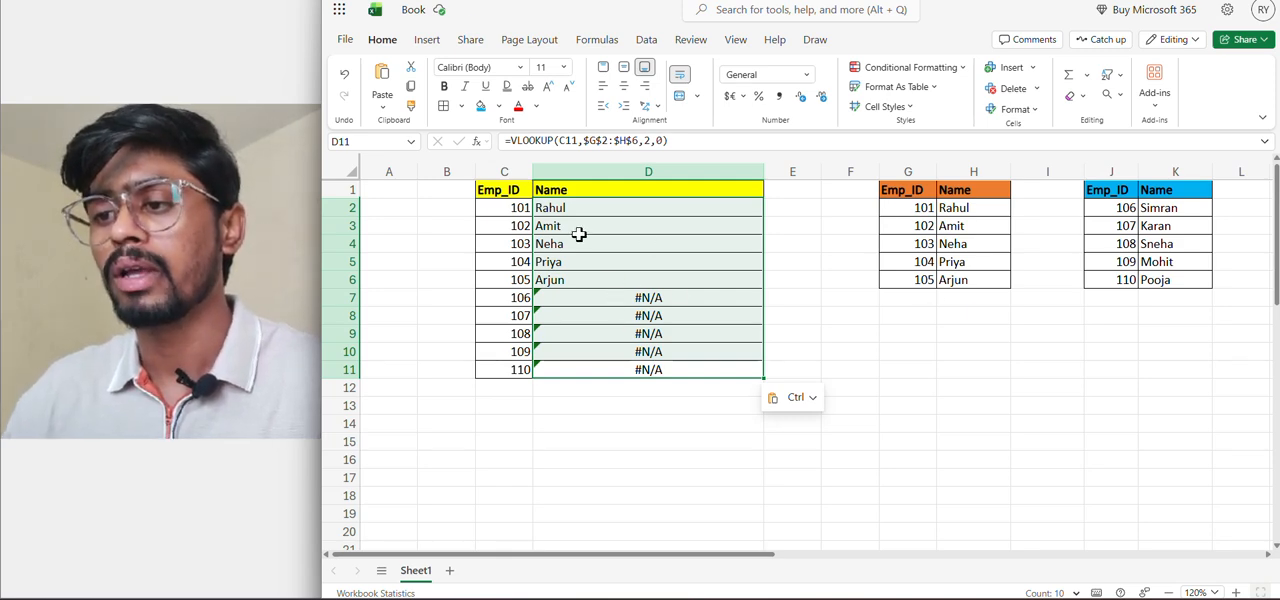
Put an IFERROR function around the existing VLOOKUP in D2, making that lookup its value argument
left_click(503, 279)
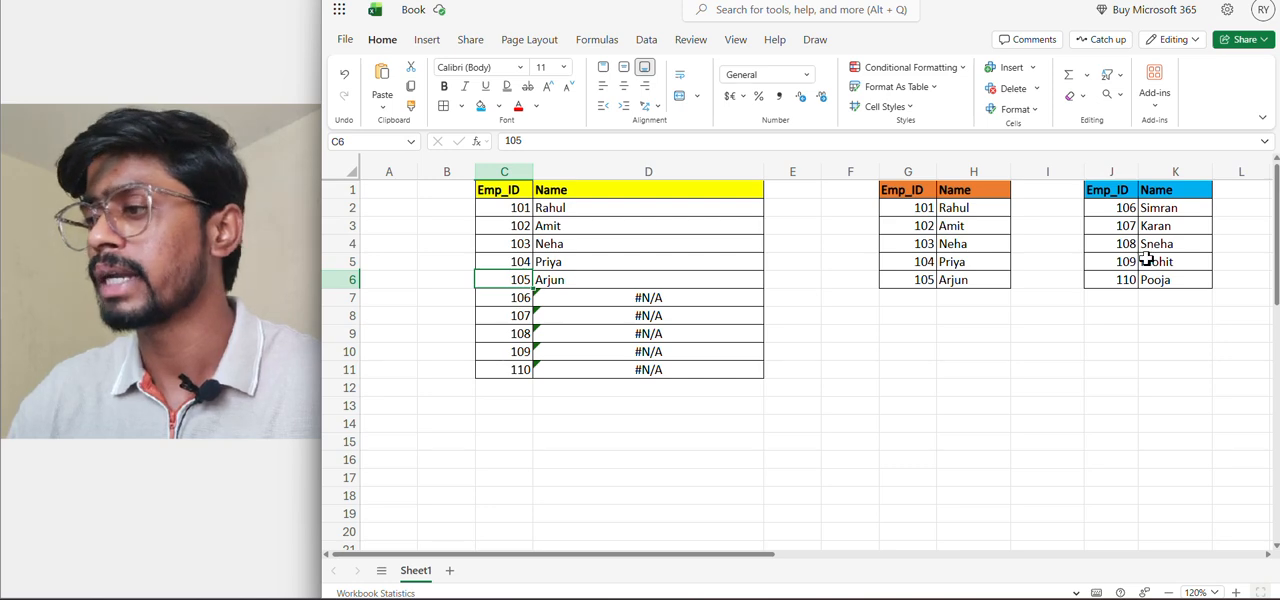
left_click(610, 298)
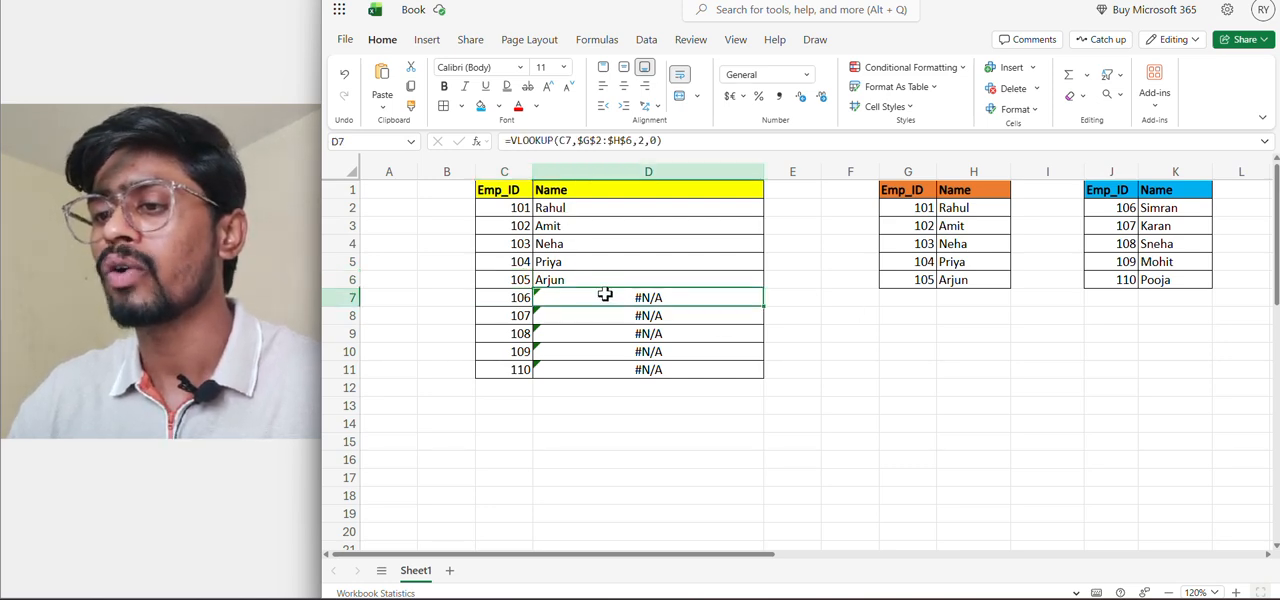
left_click(568, 208)
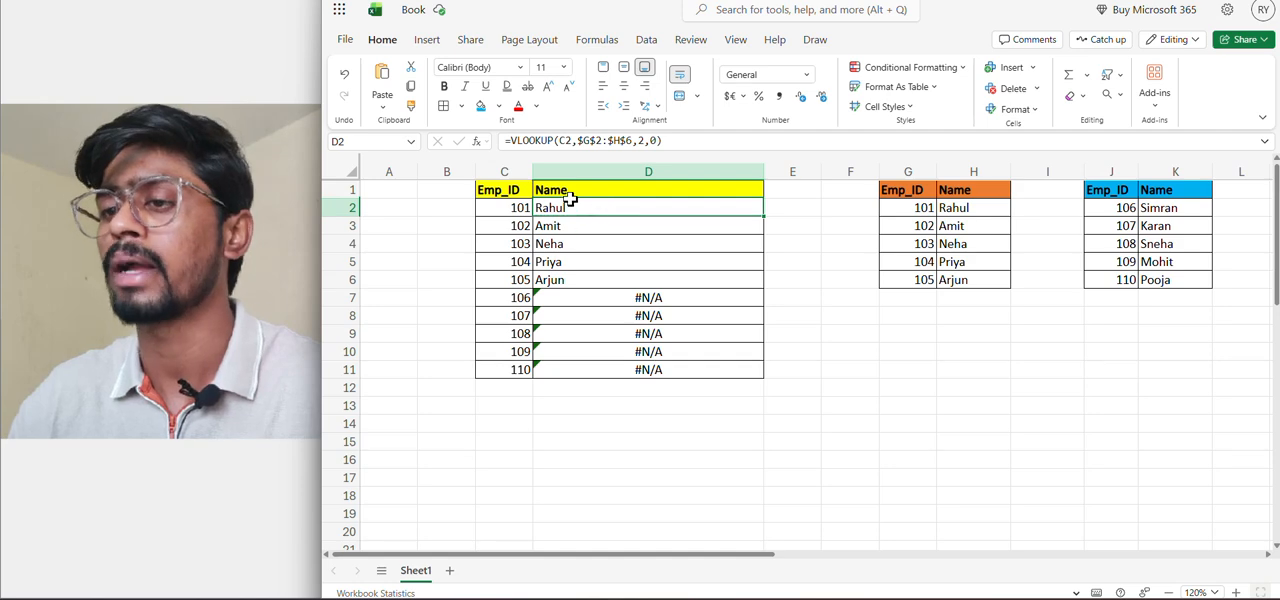
left_click(679, 144)
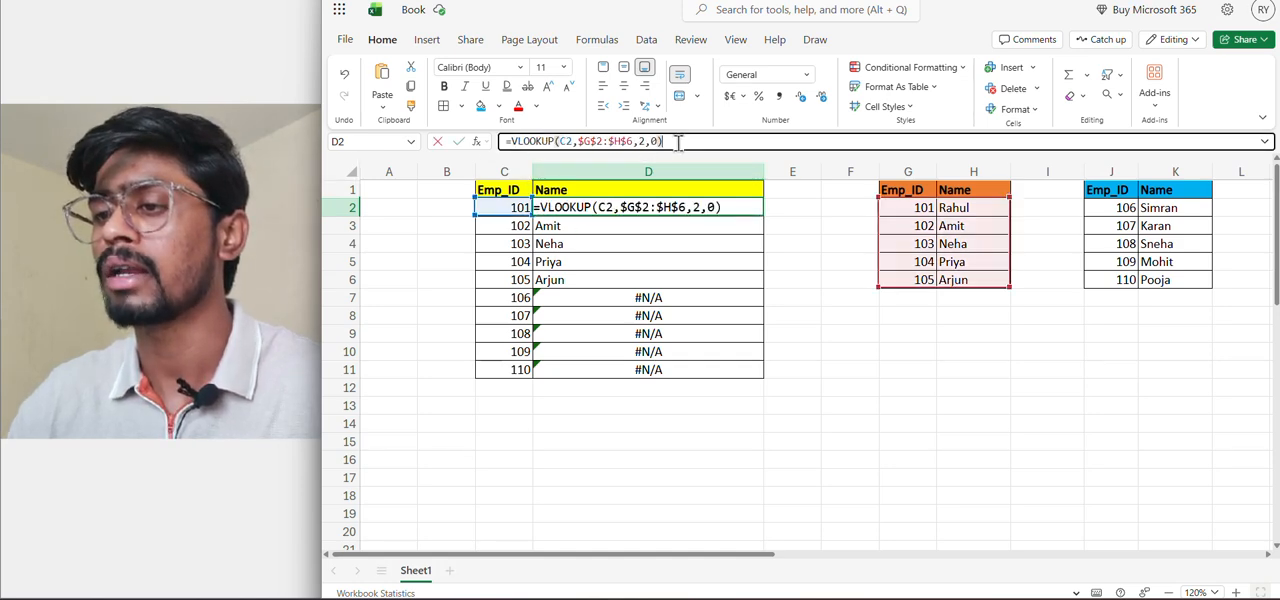
left_click(509, 141)
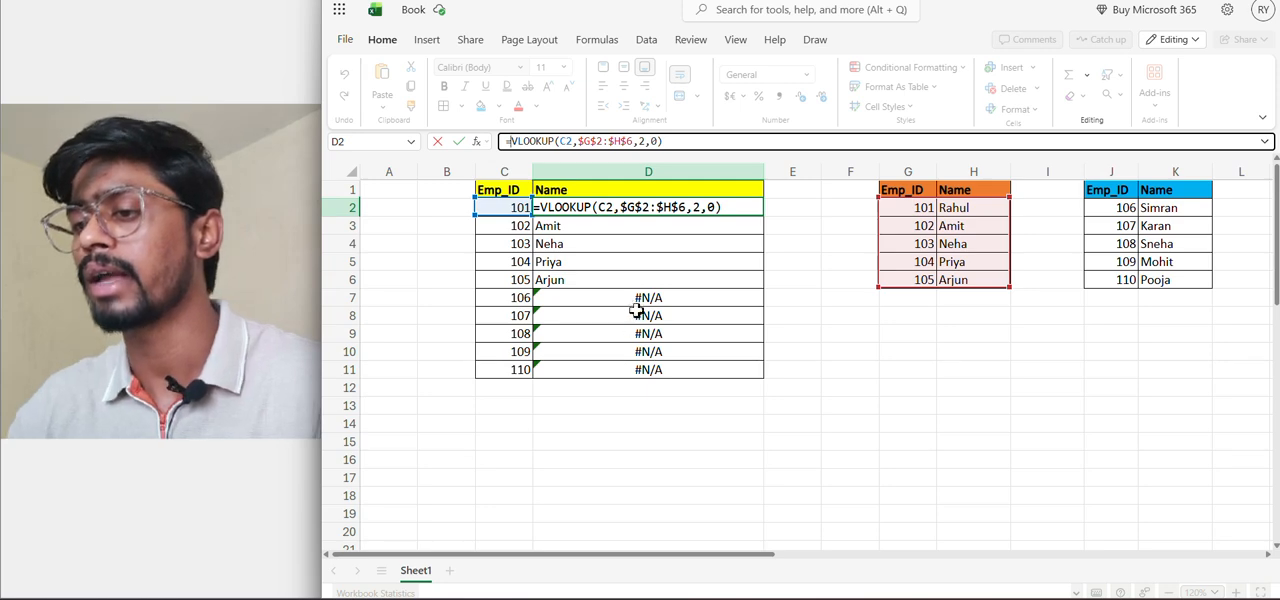
type("if")
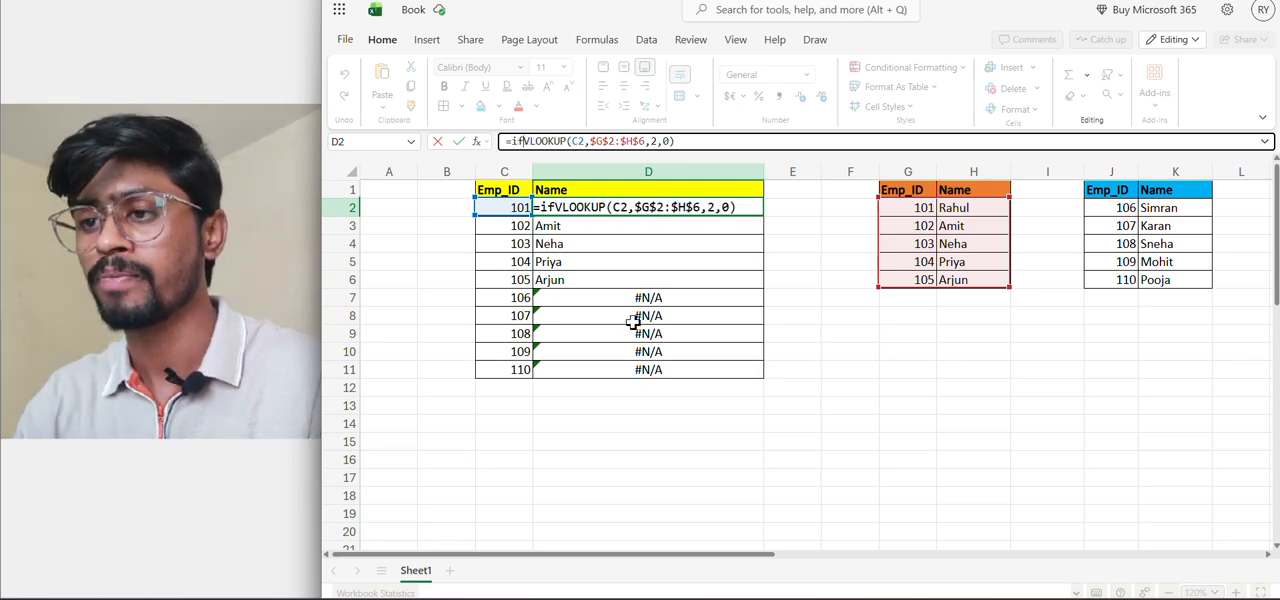
type("error")
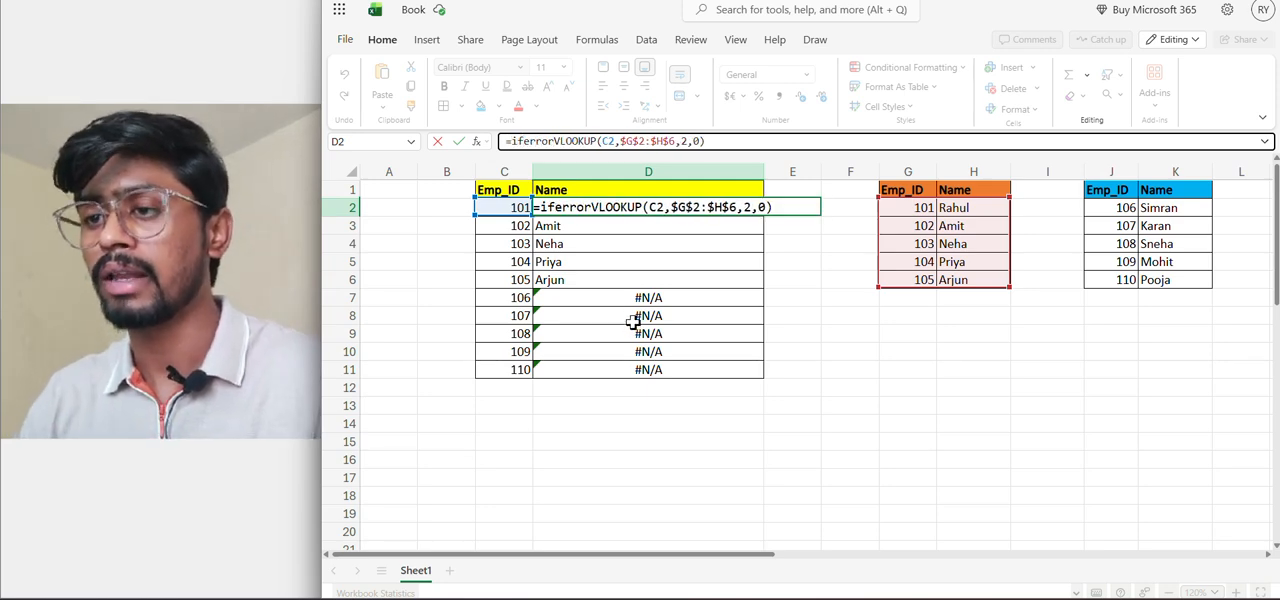
type("(")
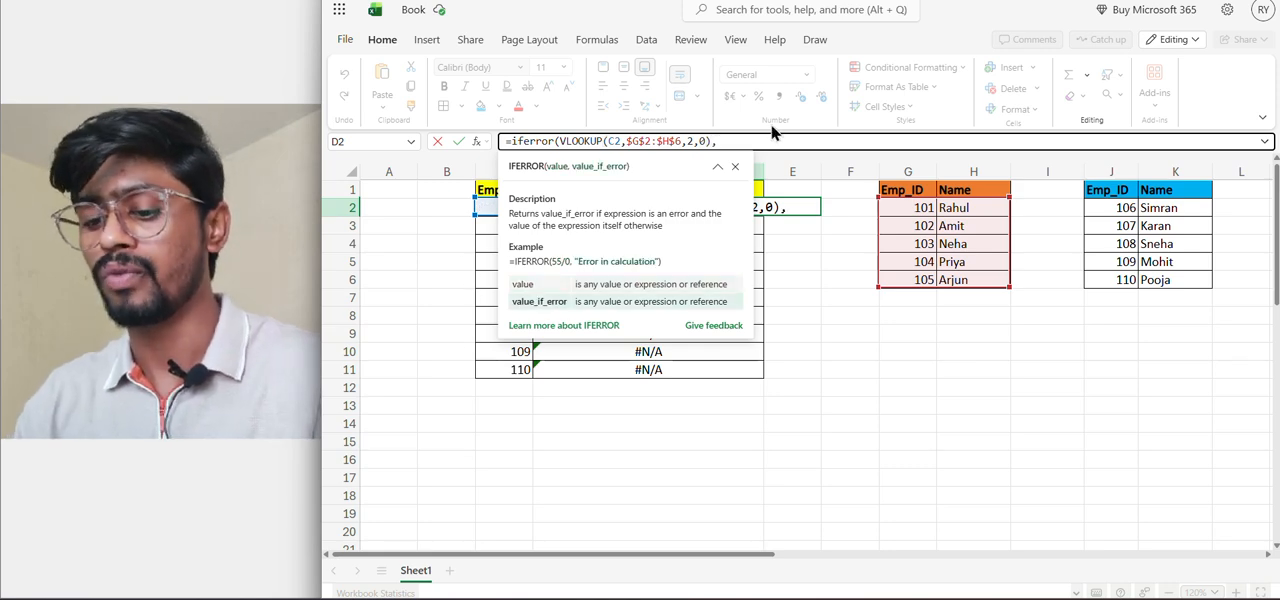
Add a second VLOOKUP as the value_if_error argument in D2, with C2 as its lookup value
type("vl")
key("Tab")
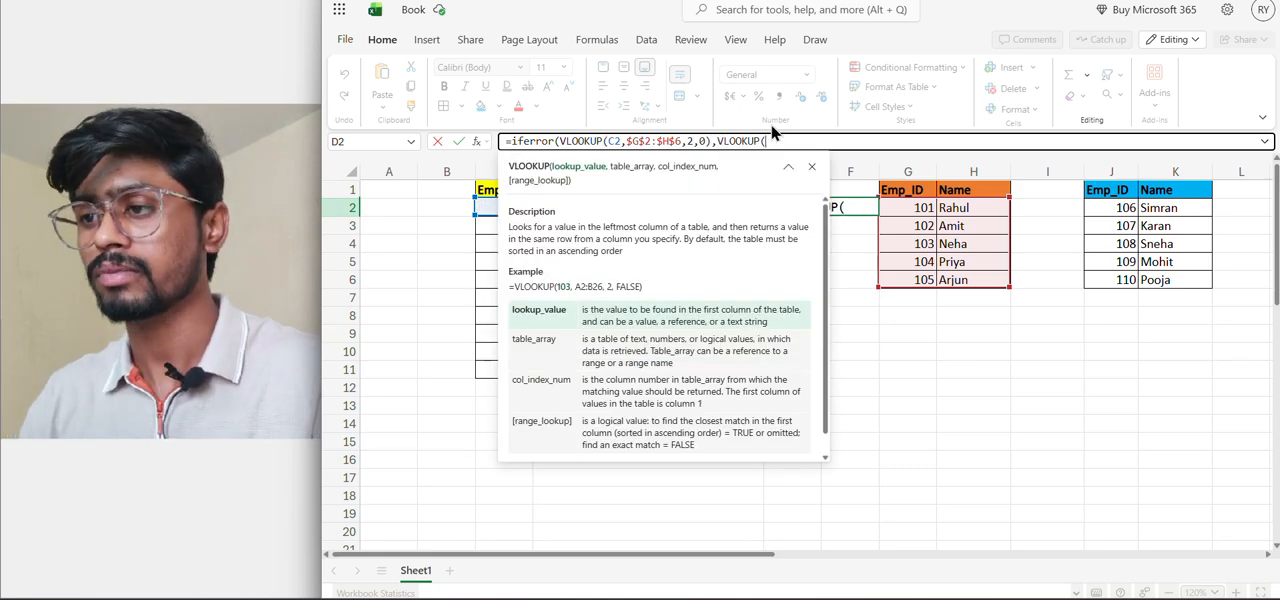
left_click(491, 209)
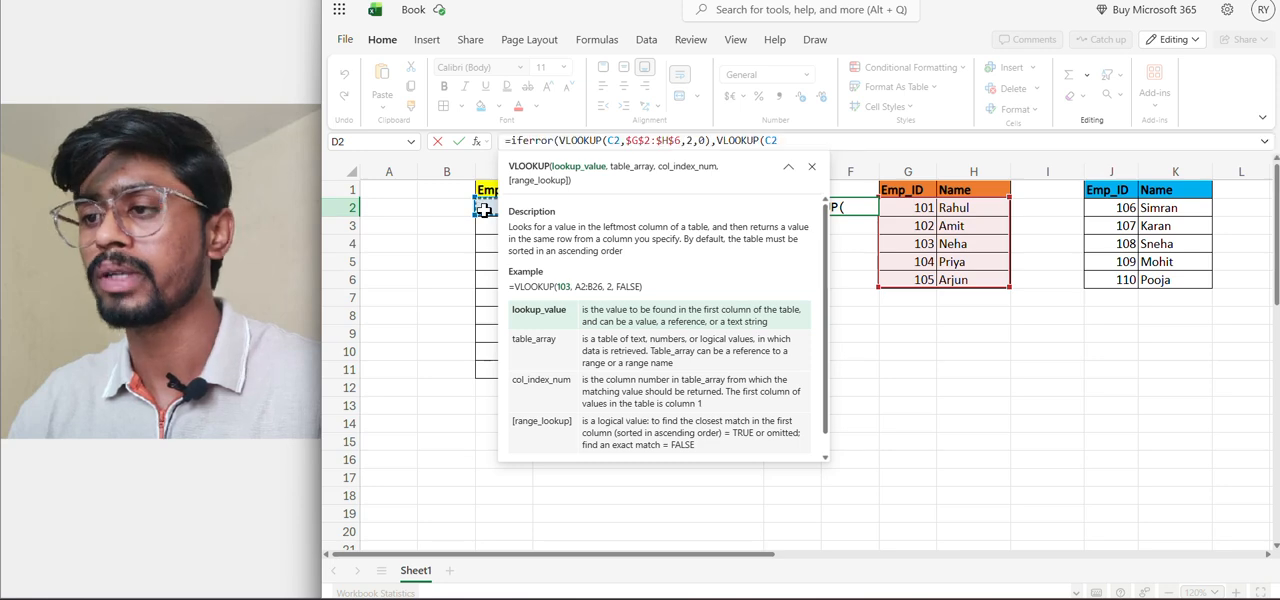
type(",")
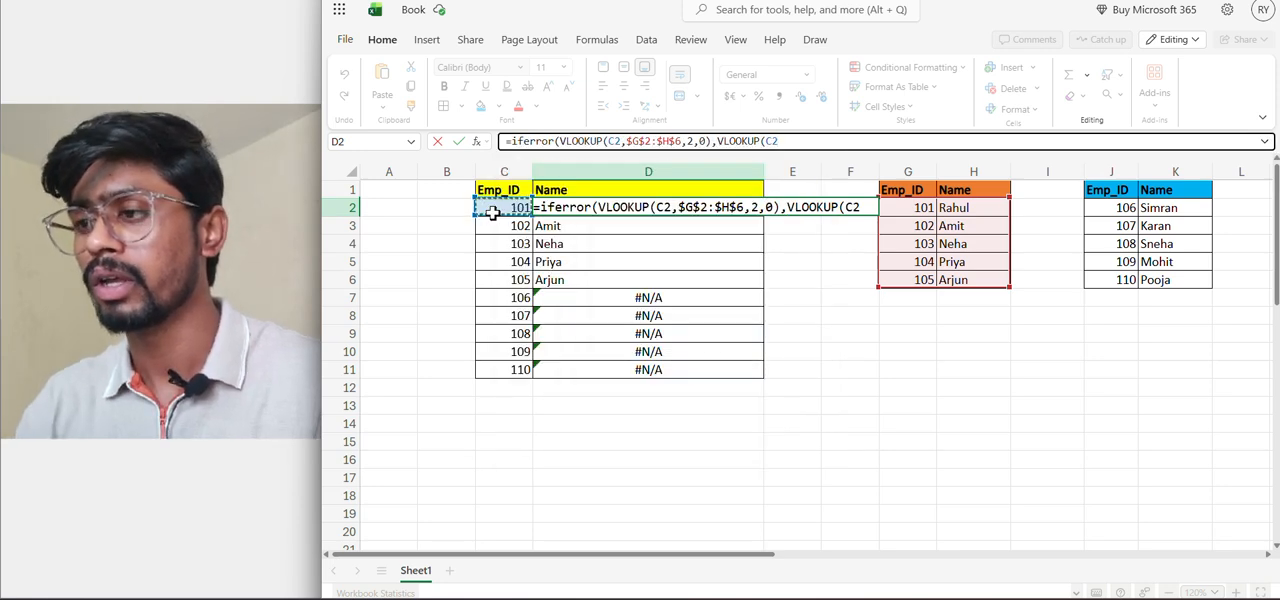
Complete the second VLOOKUP with table array $J$2:$K$6, column index 2 and range lookup 0, close IFERROR and enter the formula
left_click(1090, 212)
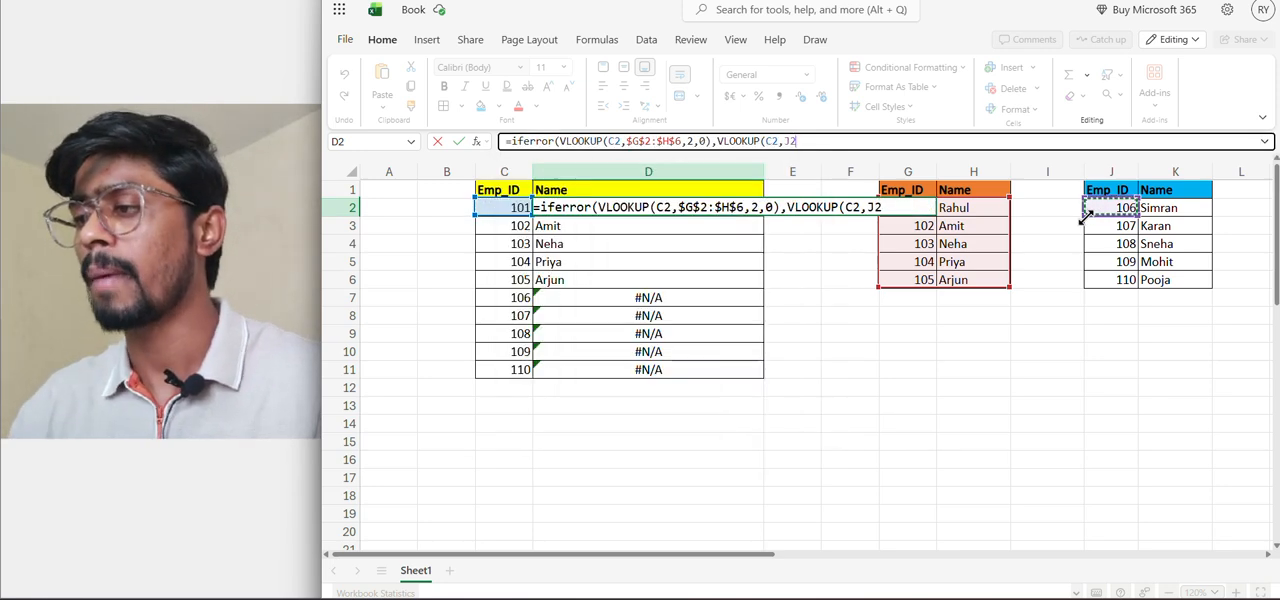
key("shift+Right")
key("shift+Down")
key("shift+Down")
key("shift+Down")
key("shift+Down")
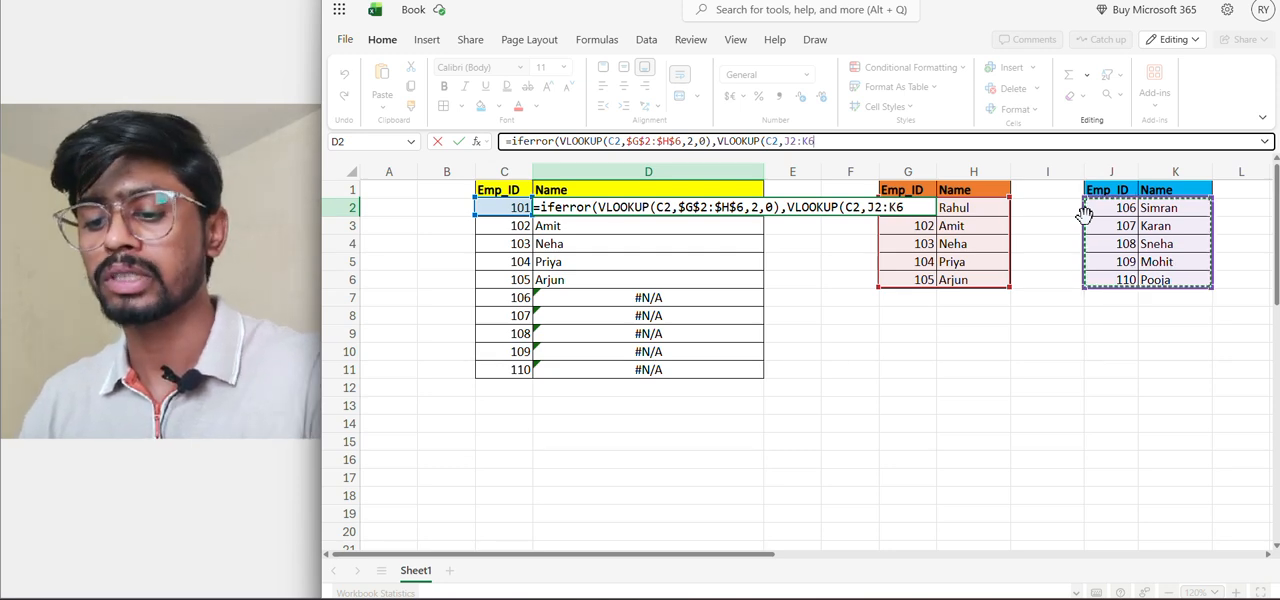
key("F4")
type(",")
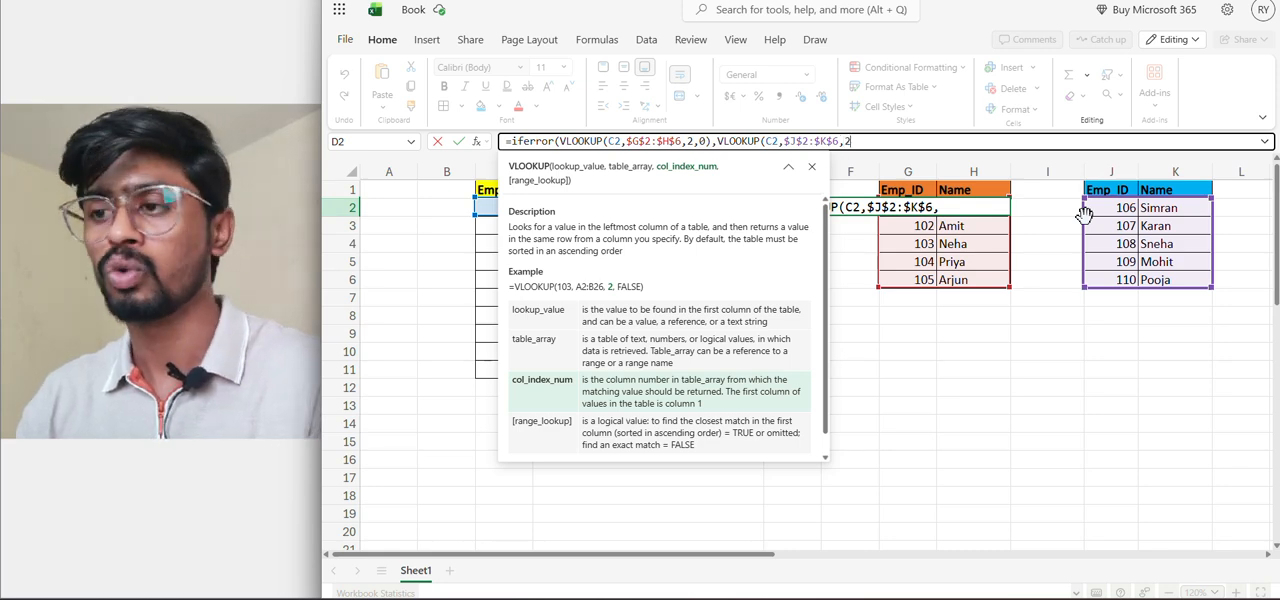
type("2,0)")
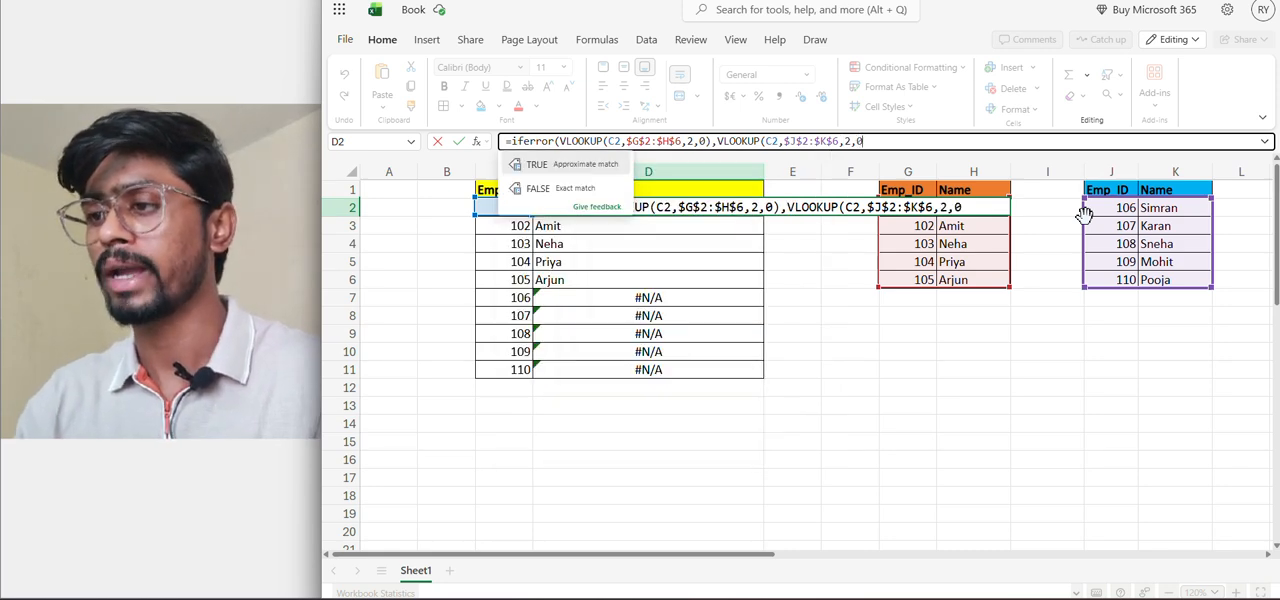
type(")")
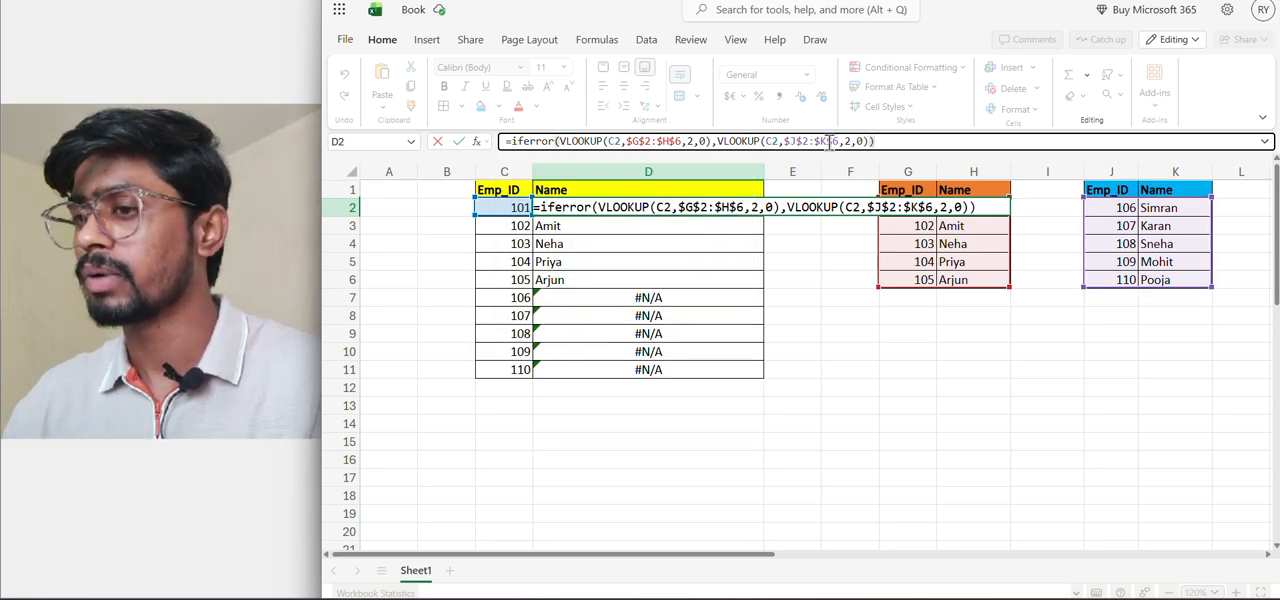
key("Return")
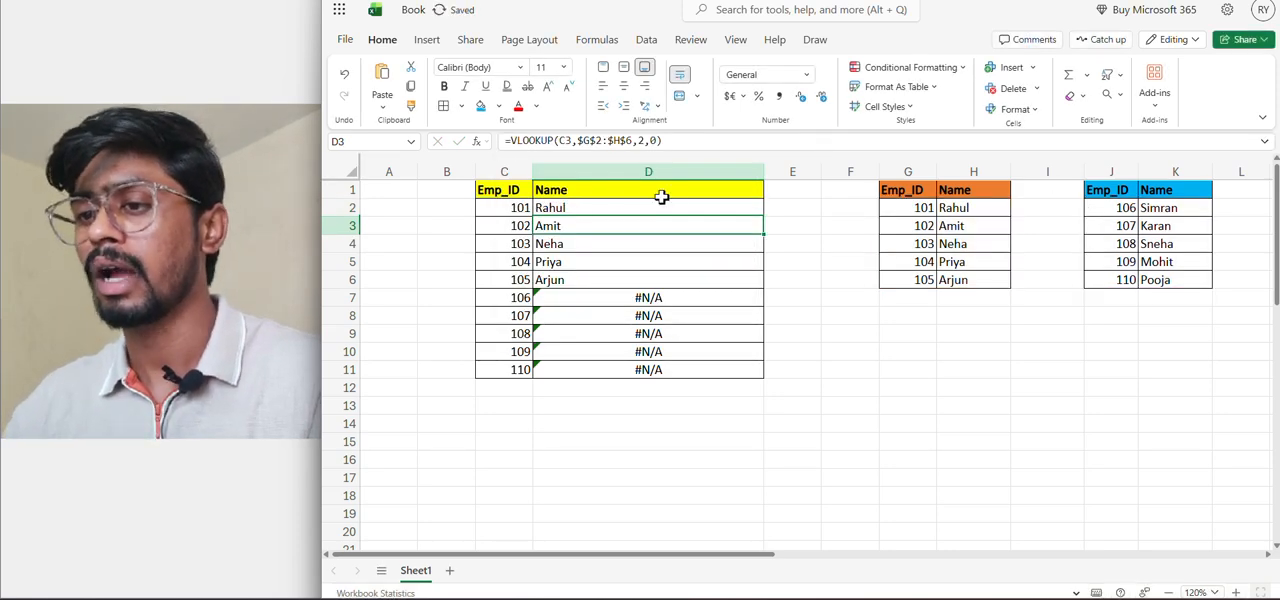
Copy the IFERROR formula from D2 over the whole Name range D2:D11
left_click(618, 206)
key("ctrl+c")
key("ctrl+shift+Down")
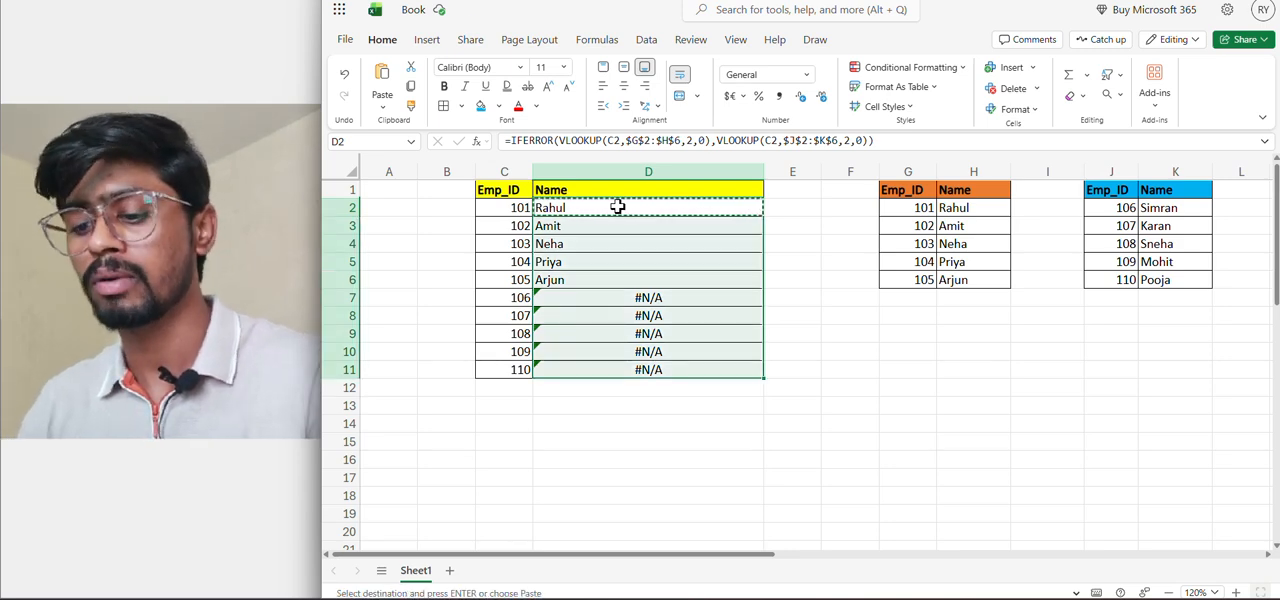
key("ctrl+v")
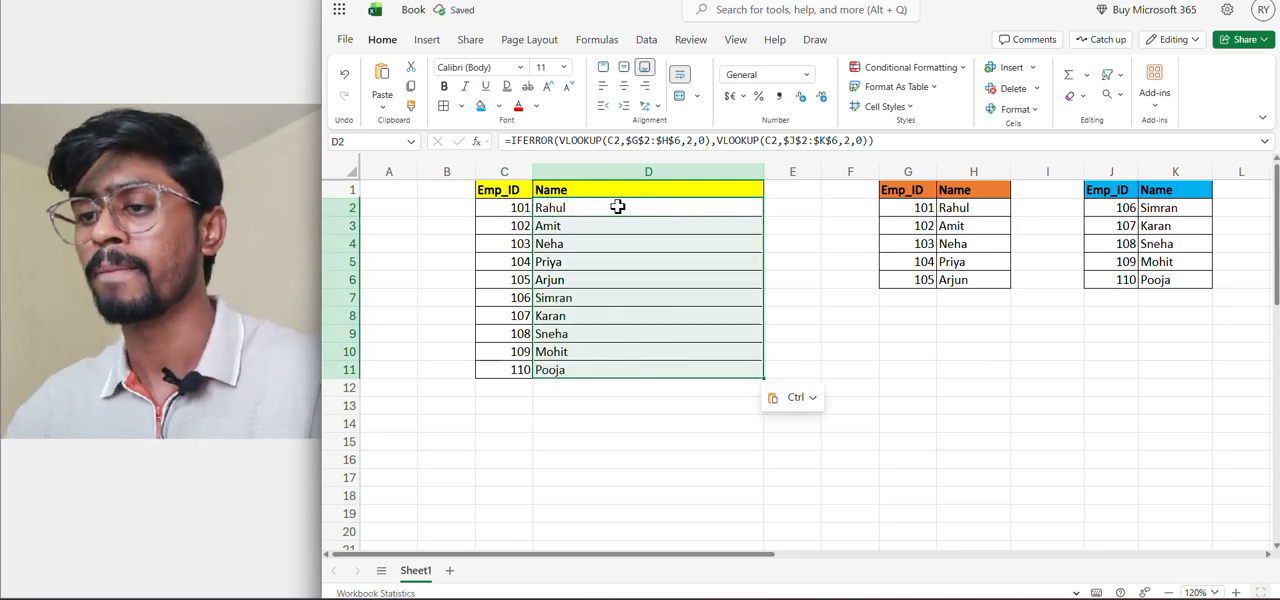
Check the returned names and their formulas for employee IDs 106 to 109 in D7:D10
left_click(578, 302)
left_click(520, 300)
left_click(555, 316)
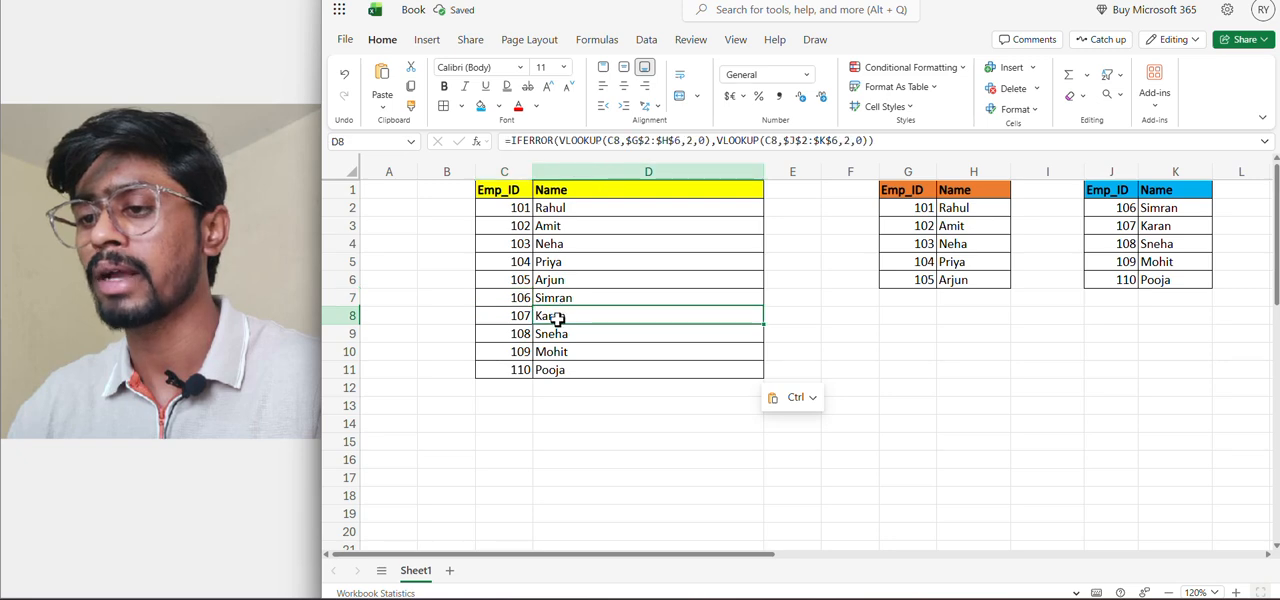
left_click(555, 334)
left_click(555, 352)
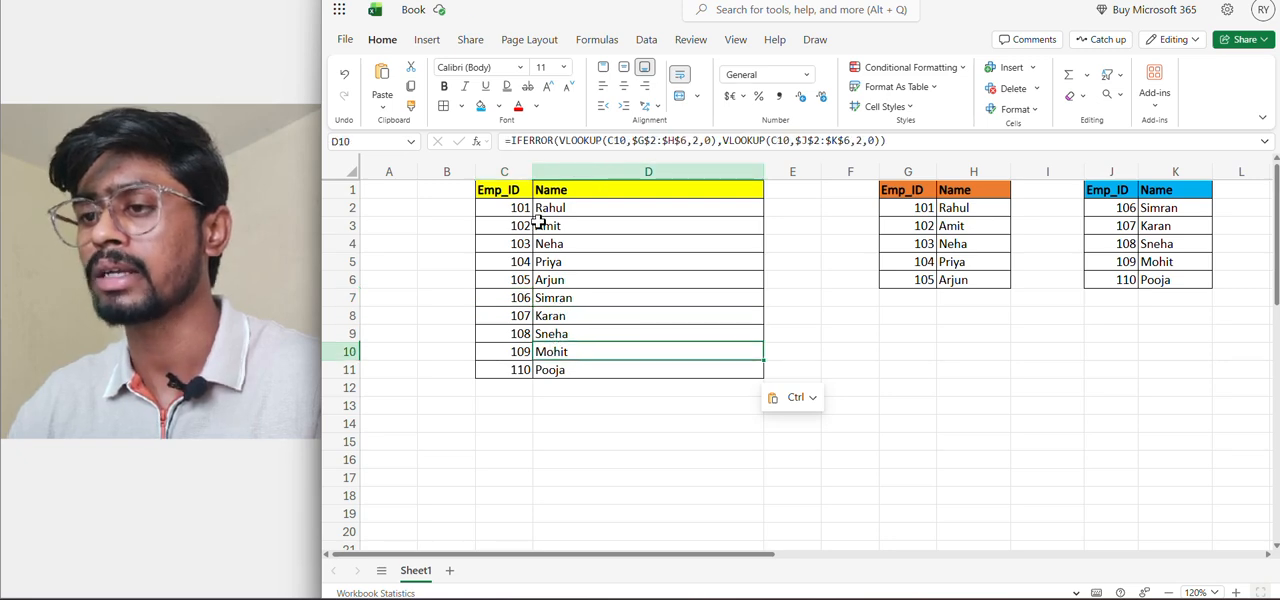